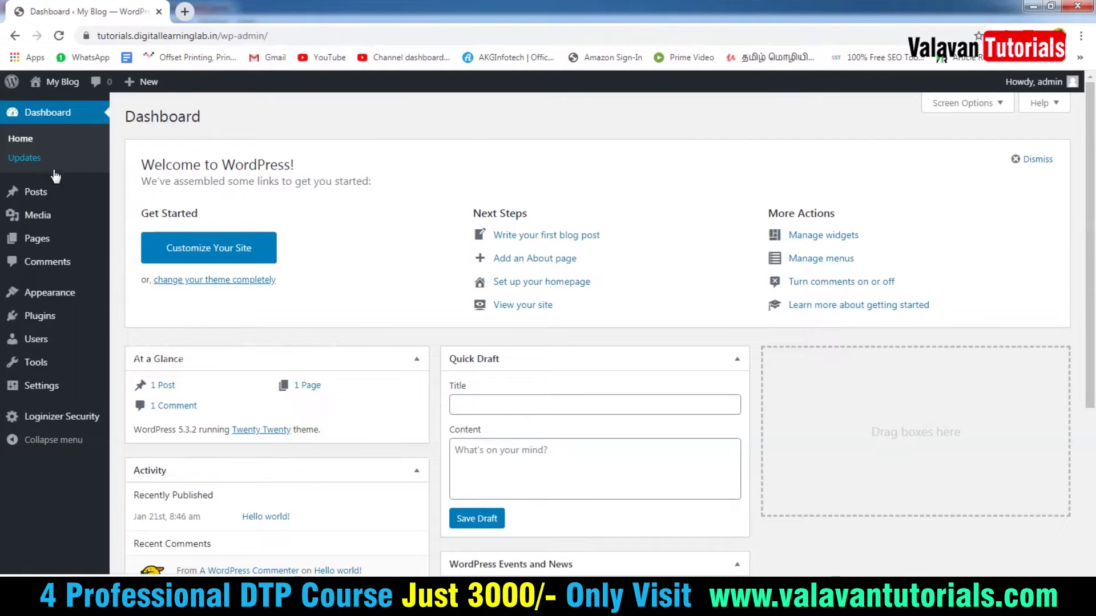
Open the general settings page, and open the My Blog site in a separate incognito window
mouse_move(39, 196)
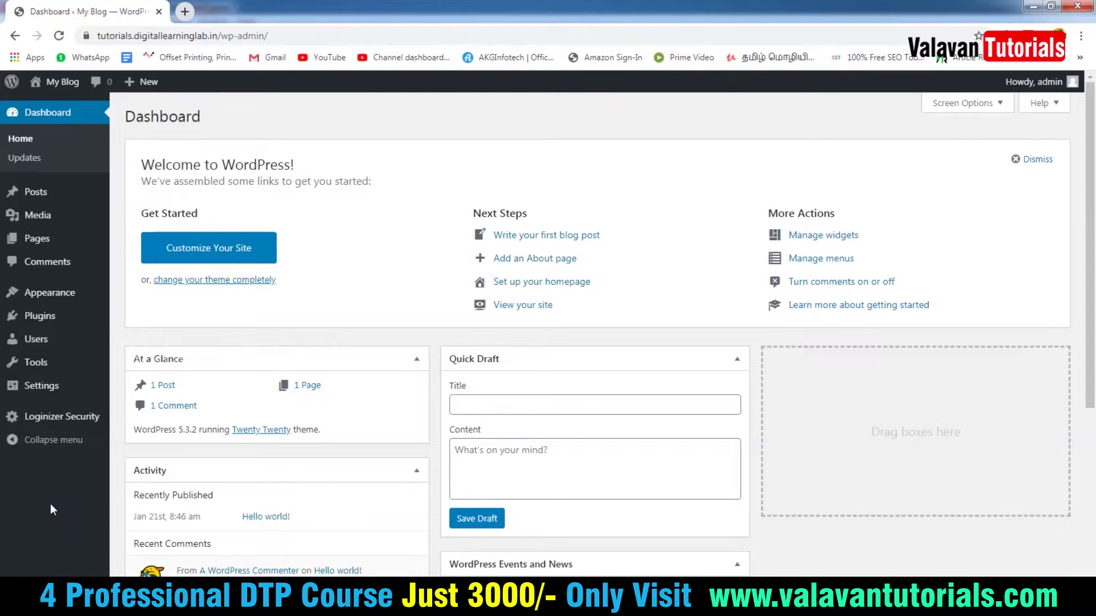
left_click(40, 390)
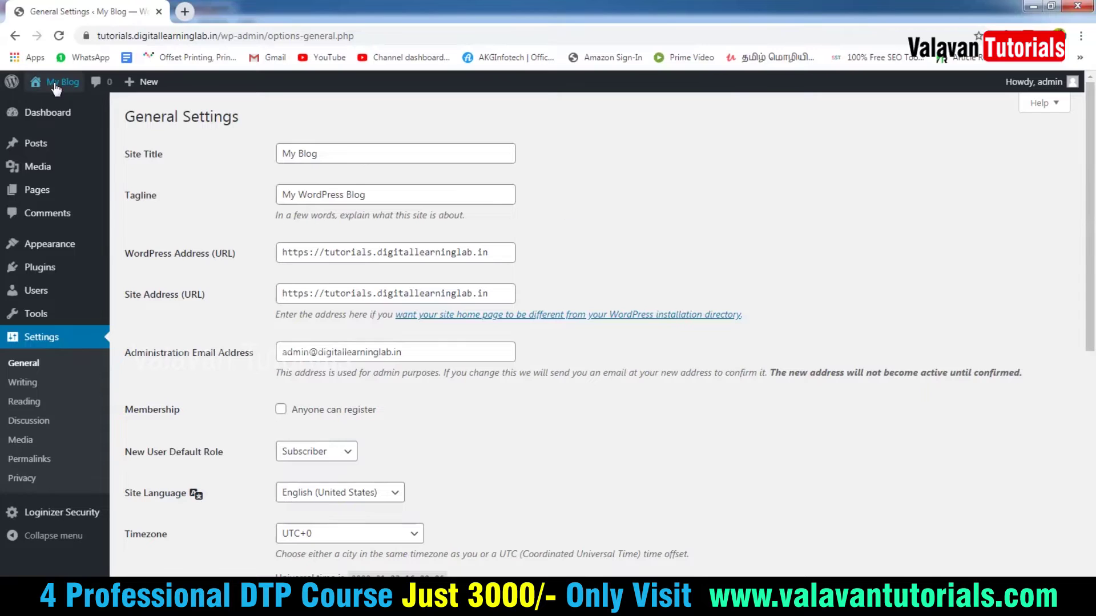
mouse_move(57, 83)
right_click(50, 105)
left_click(112, 148)
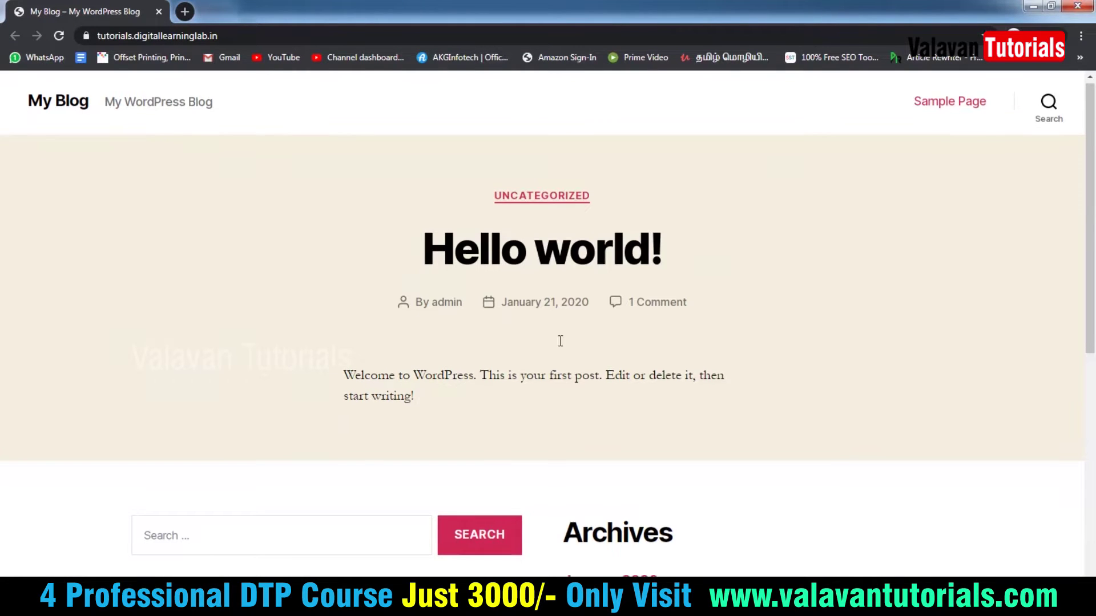
Look over the blog's front page down to its footer, and return to the general settings
scroll(558, 318, "down", 7)
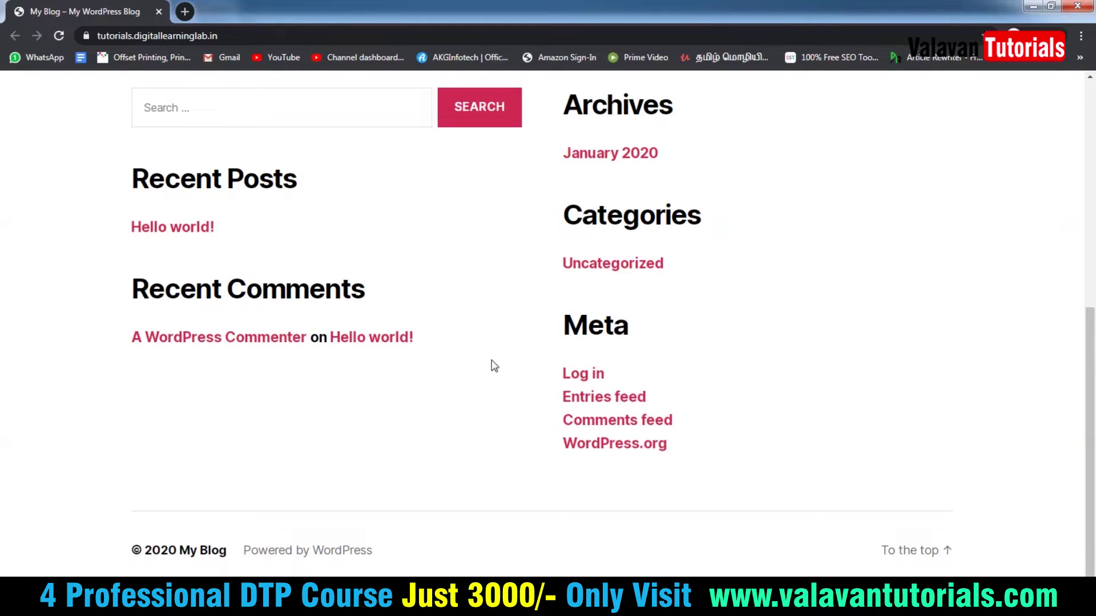
scroll(503, 191, "up", 7)
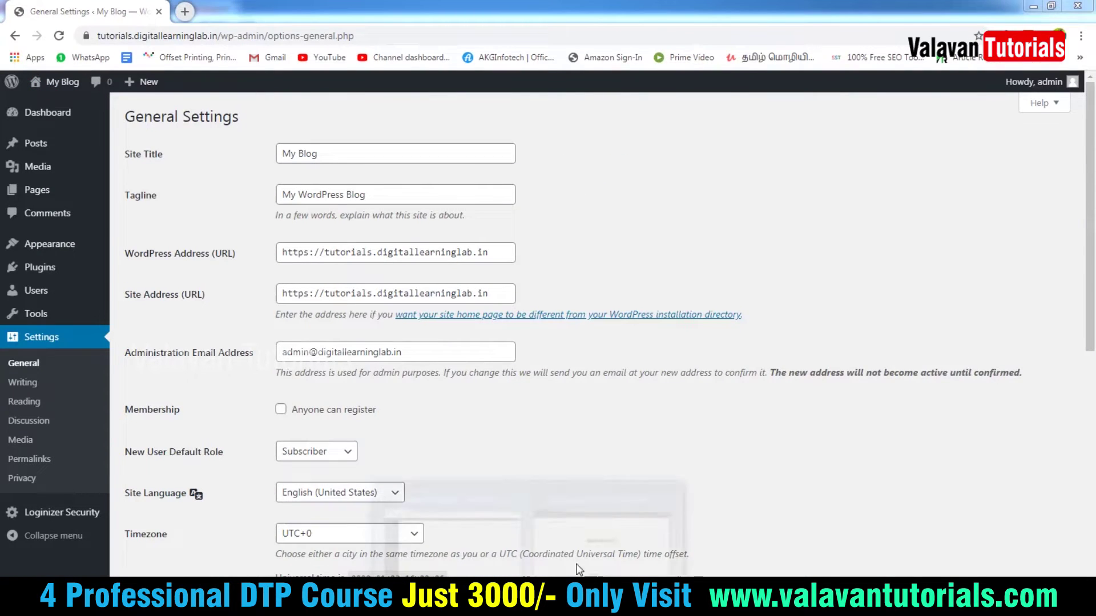
left_click(562, 496)
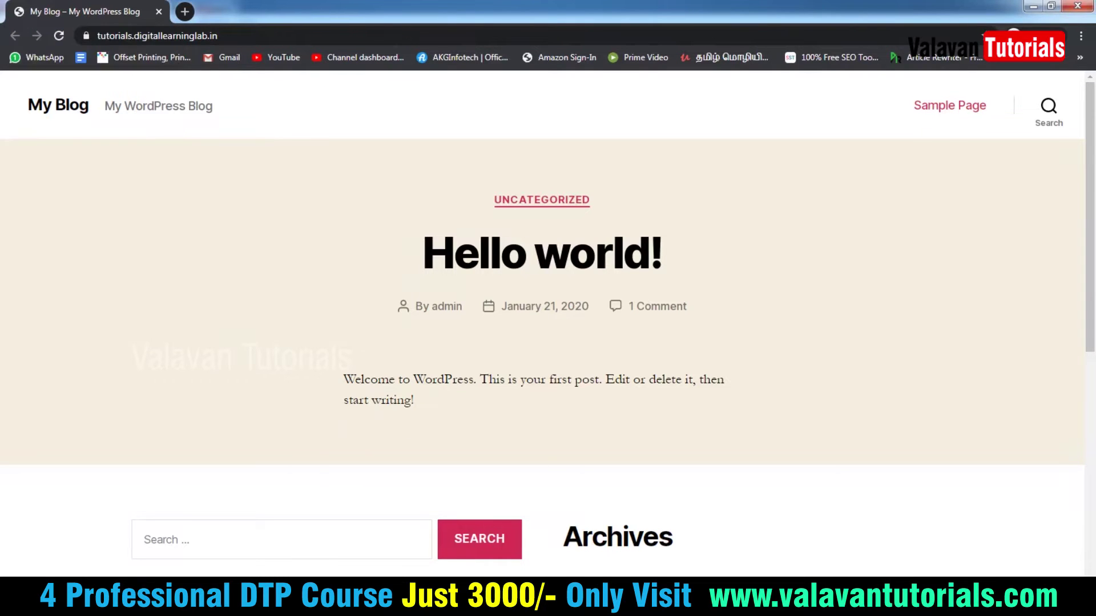
left_click(448, 513)
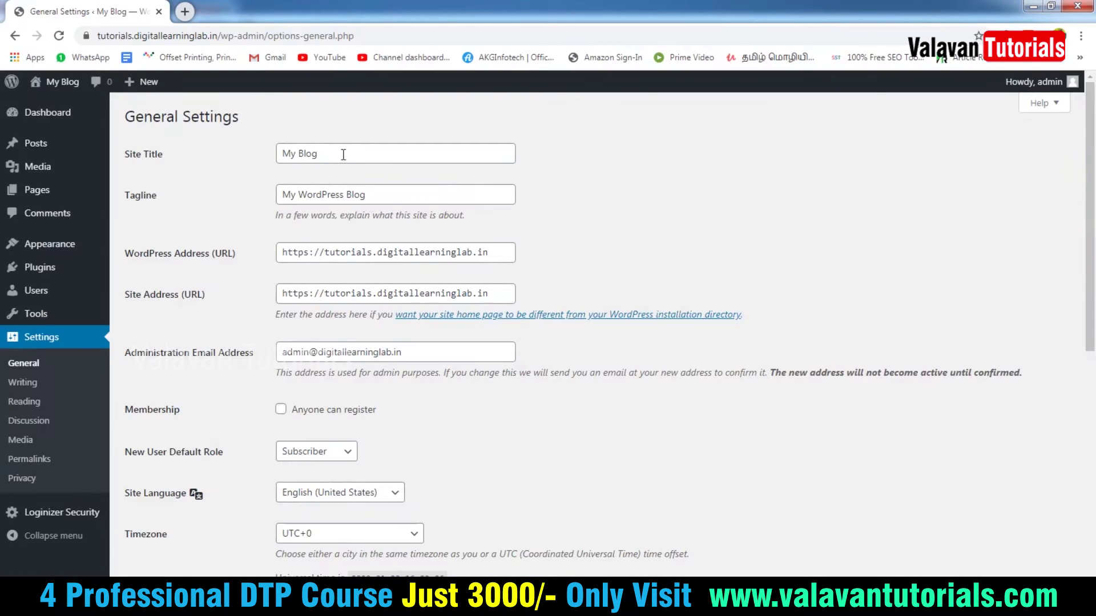
Set the site title to "Digital Learning" and the tagline to "WordPress Tutorials in Tamil"
triple_click(370, 153)
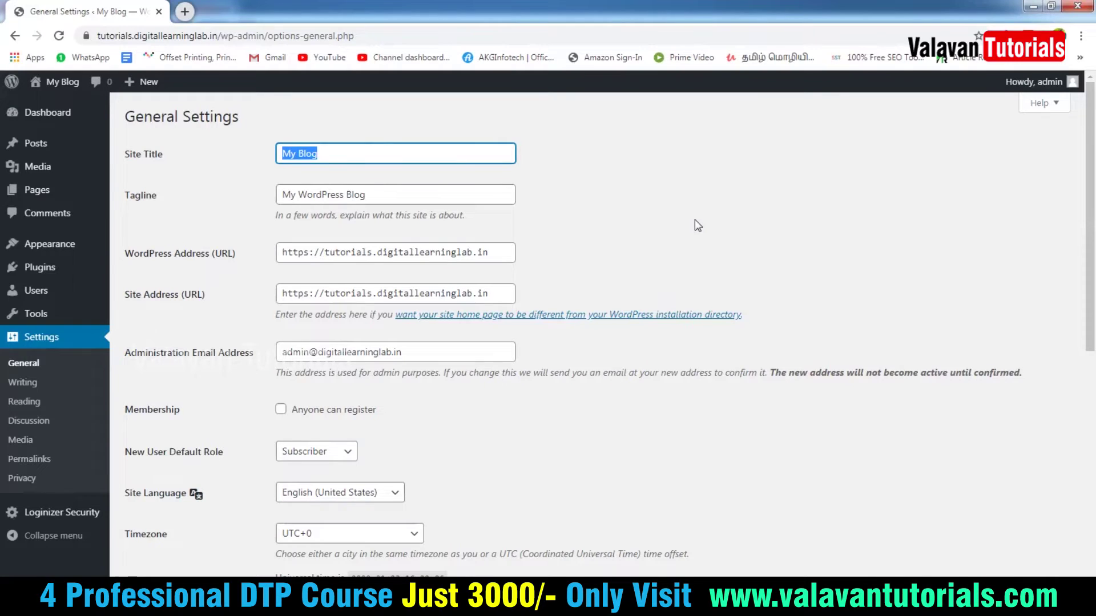
type("D")
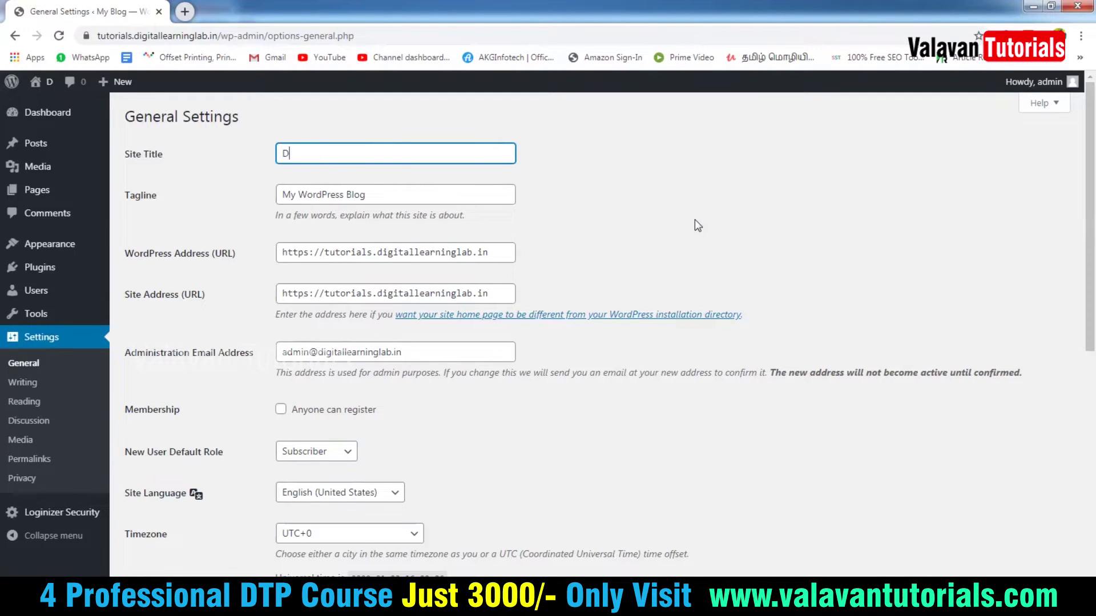
type("igital Learning")
triple_click(397, 195)
type("WordPre")
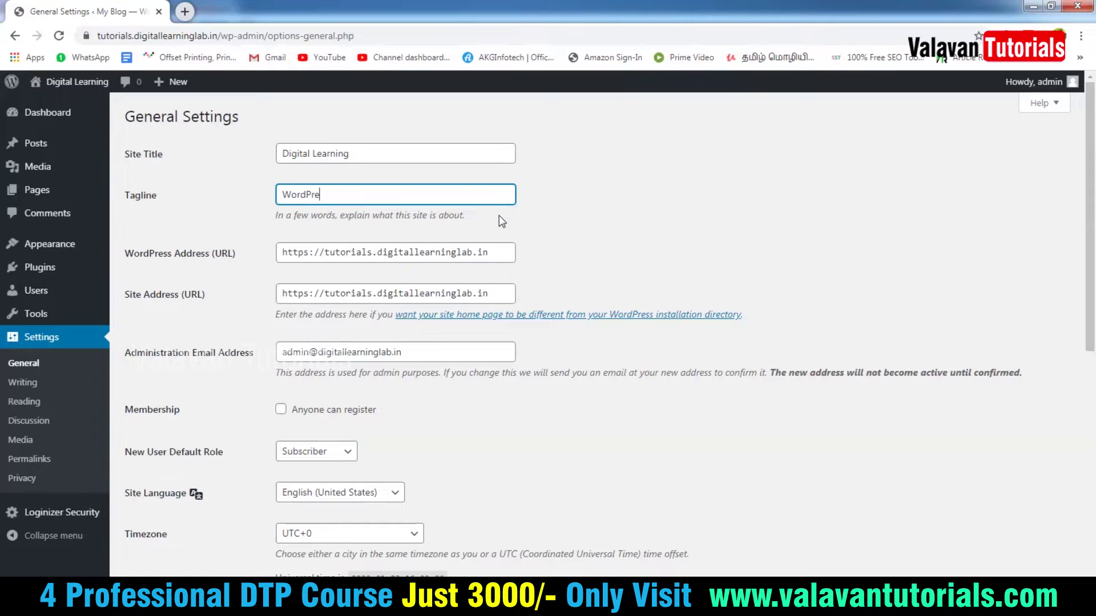
type("ss Tutorials in Tamil")
Extend the site title to "Digital Learning Lab"
left_click(375, 158)
left_click(441, 198)
left_click(393, 152)
type("Lab")
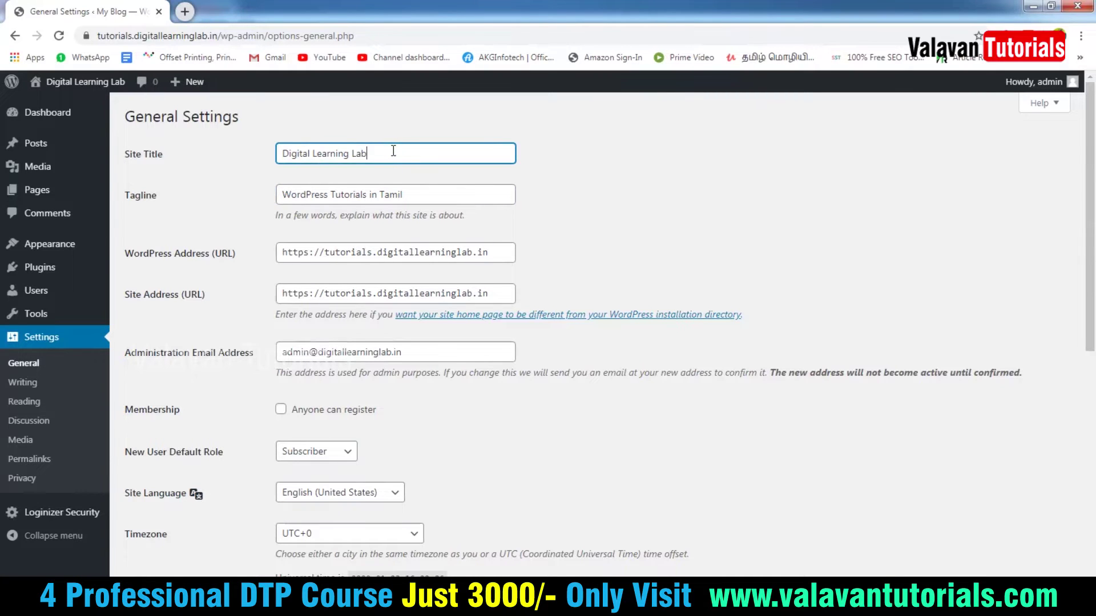
left_click(612, 178)
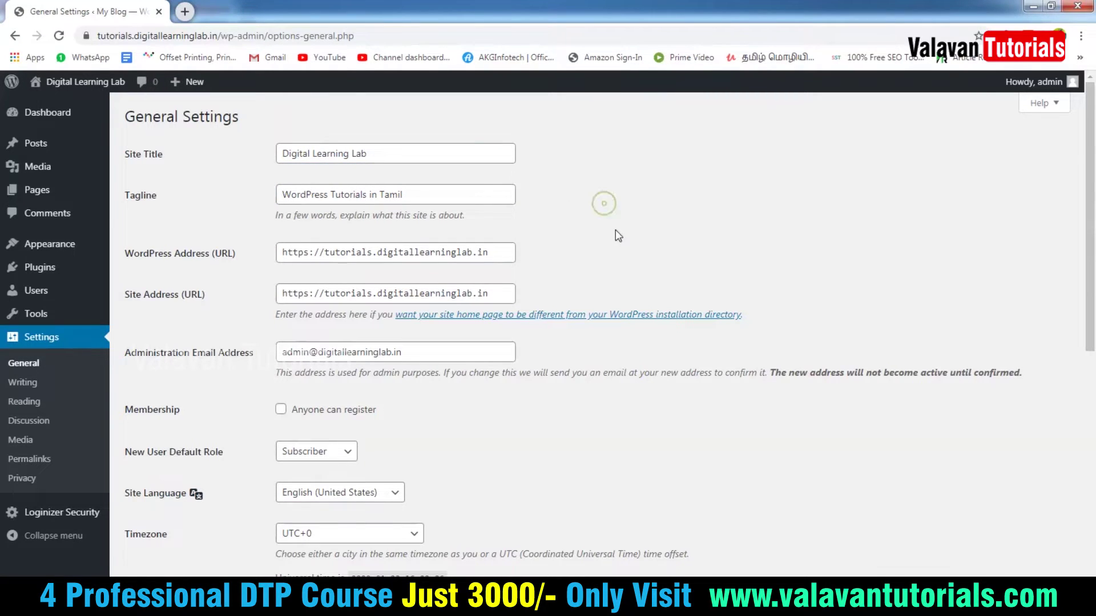
Review the remaining general settings, from the site addresses to the date and time formats, and save the changes
scroll(638, 341, "down", 1)
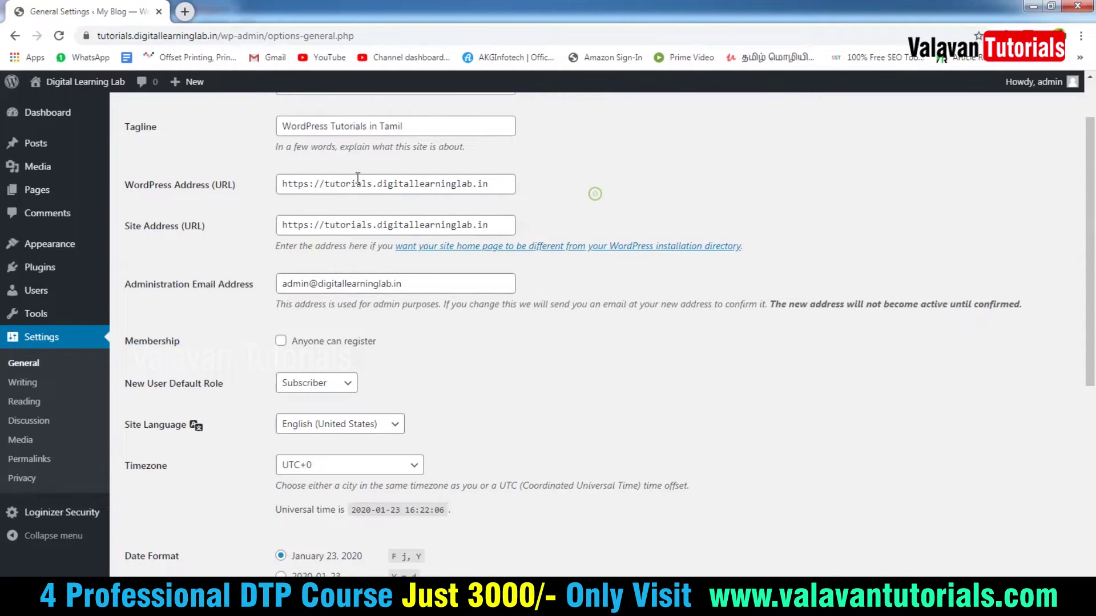
scroll(450, 351, "down", 1)
scroll(450, 351, "down", 2)
left_click(322, 220)
left_click(554, 291)
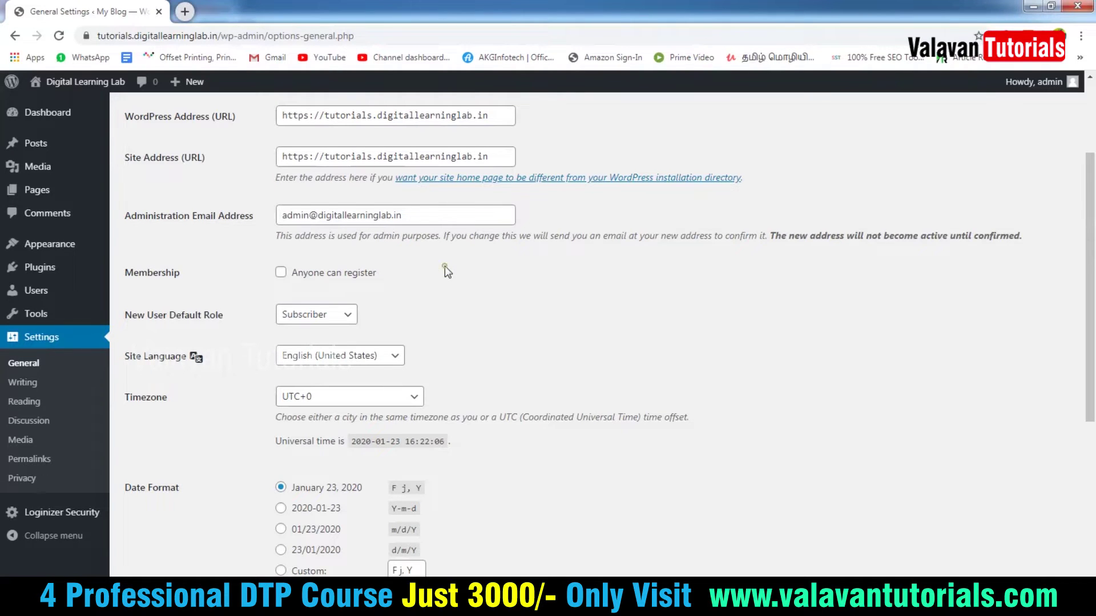
scroll(445, 267, "down", 1)
scroll(404, 337, "down", 4)
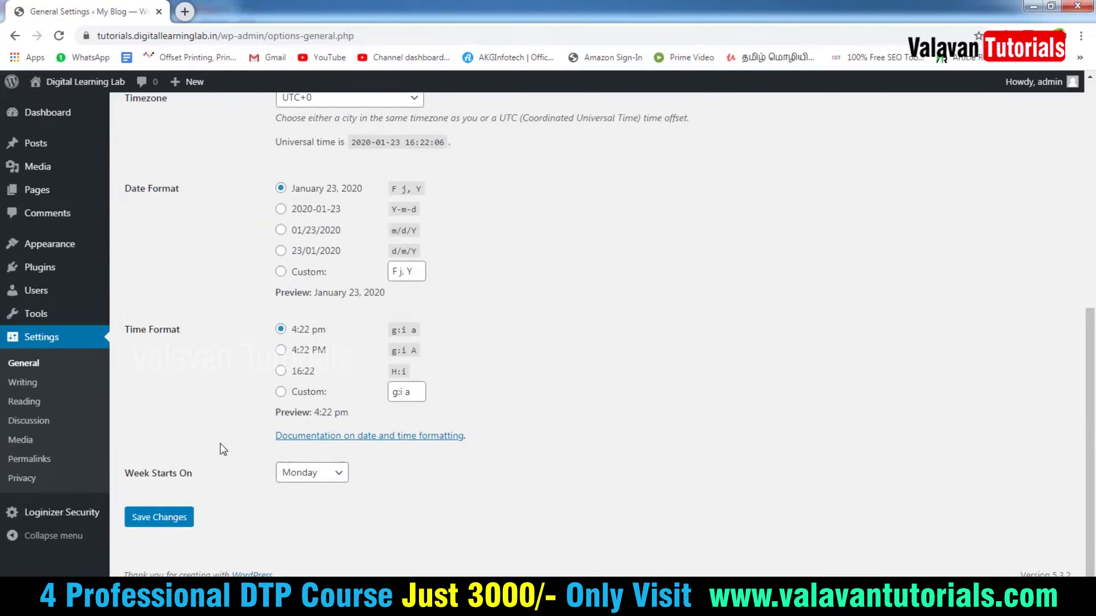
left_click(170, 517)
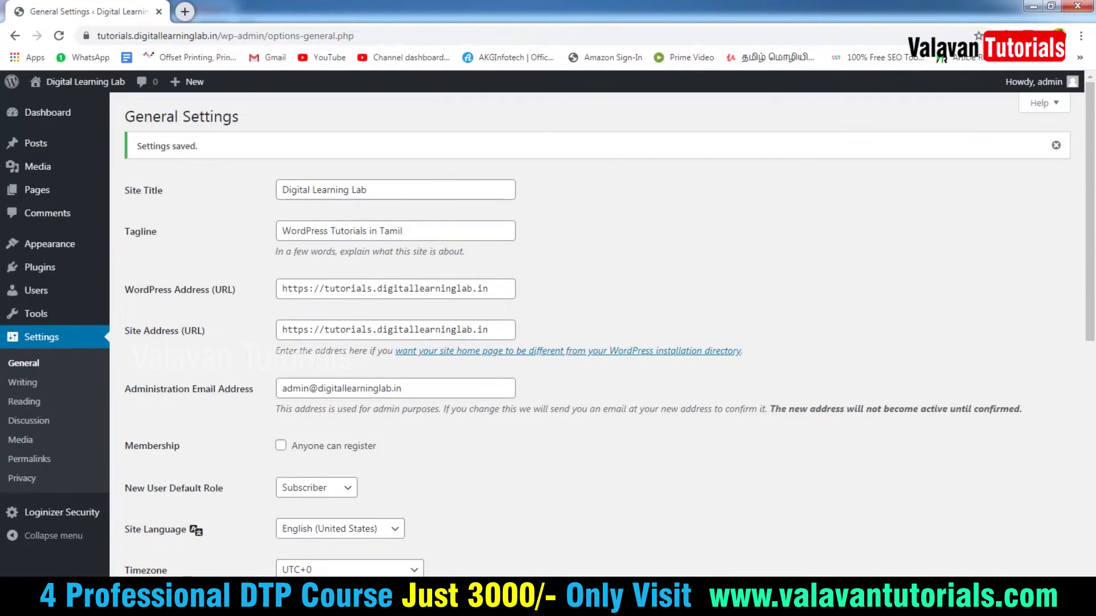
Reload the site's front page in the incognito window and check the title and tagline in its header
mouse_move(531, 604)
left_click(594, 531)
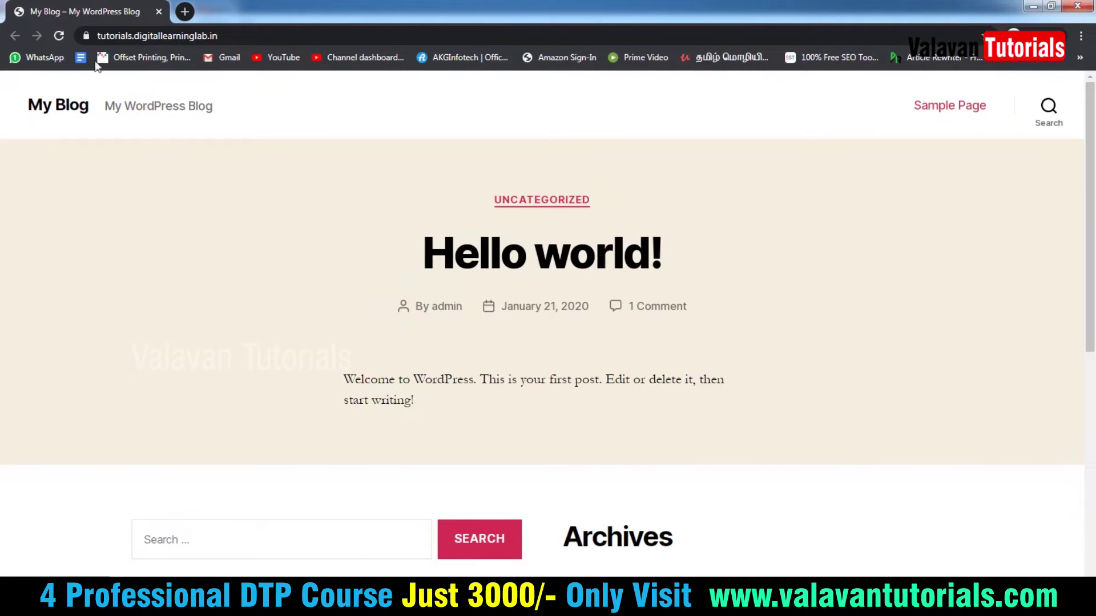
left_click(60, 35)
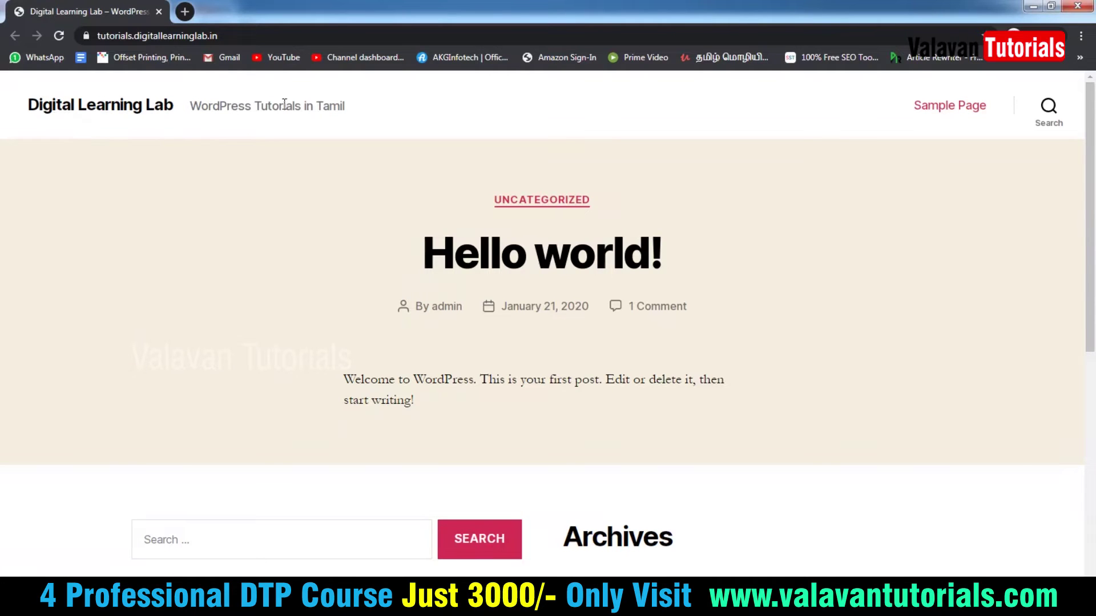
left_click_drag(280, 105, 355, 111)
left_click(254, 174)
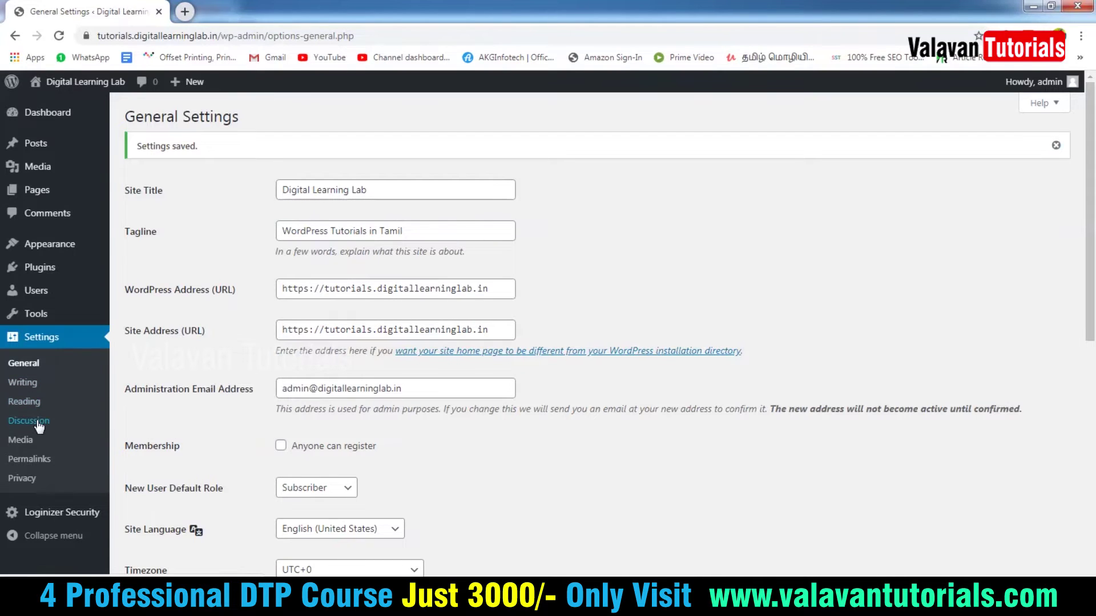
Open the permalink settings and look over the available URL structures
left_click(60, 457)
scroll(366, 410, "down", 1)
scroll(364, 409, "up", 1)
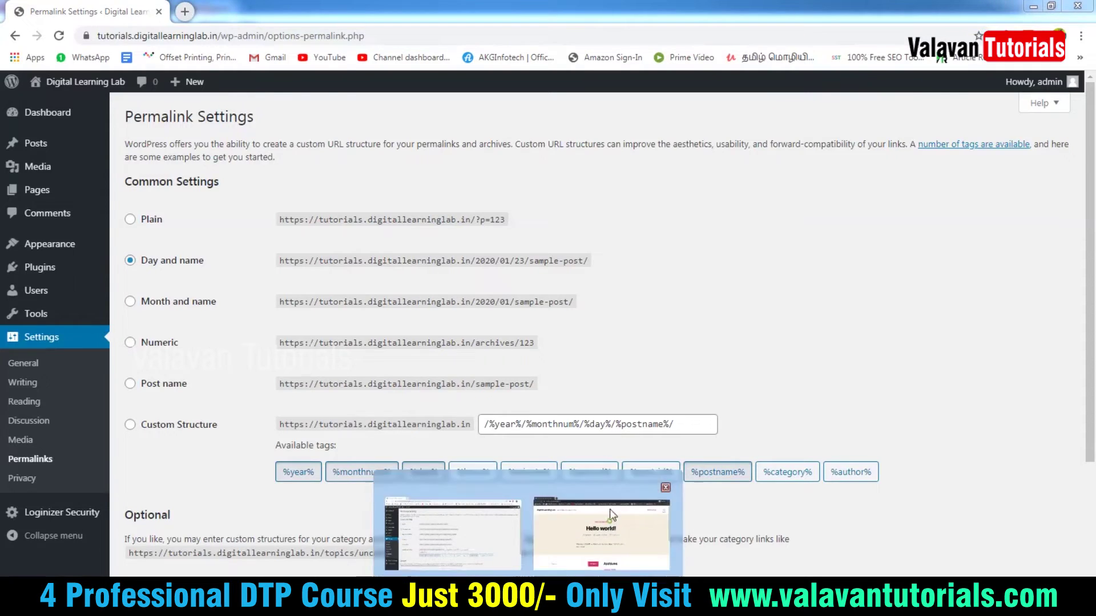
Open the "Hello world!" post in the incognito window, examine its URL structure, and return to the permalink settings
left_click(611, 514)
scroll(553, 262, "down", 3)
scroll(552, 262, "up", 2)
left_click(522, 205)
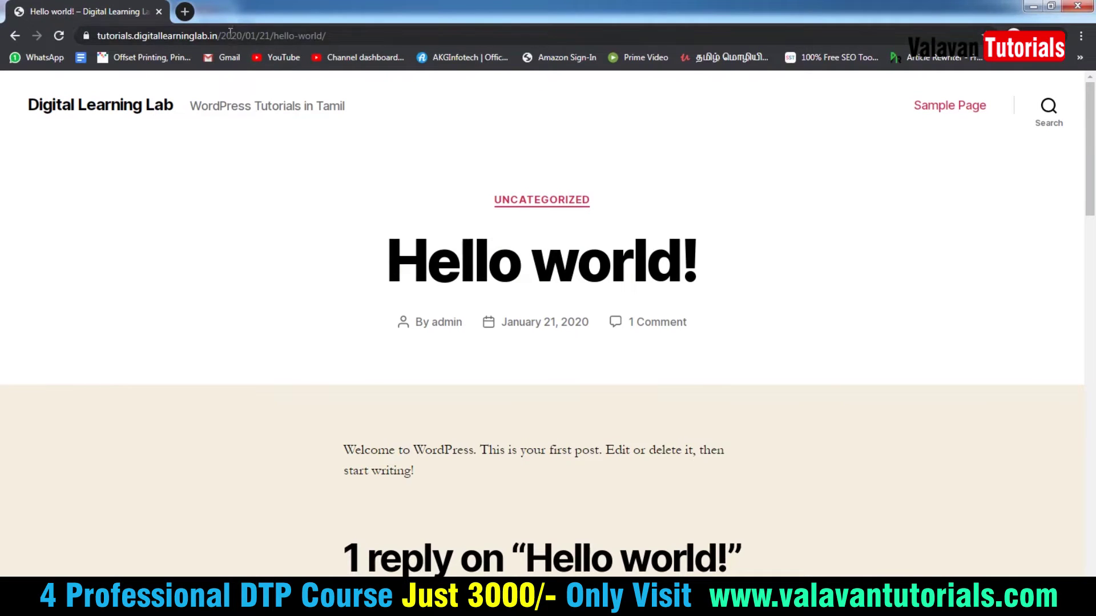
left_click(246, 34)
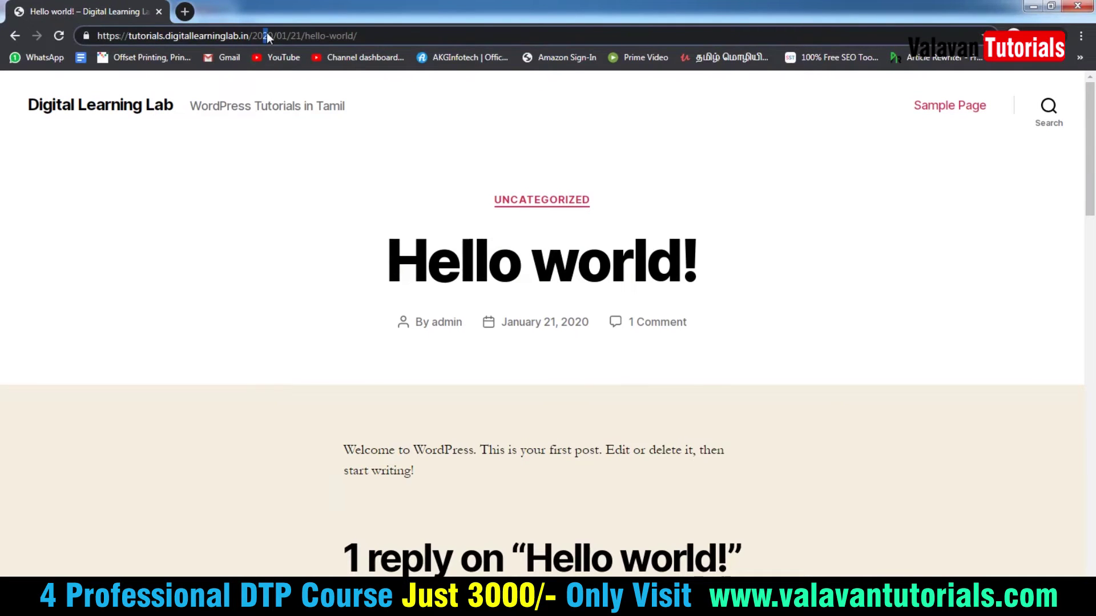
left_click_drag(330, 35, 357, 35)
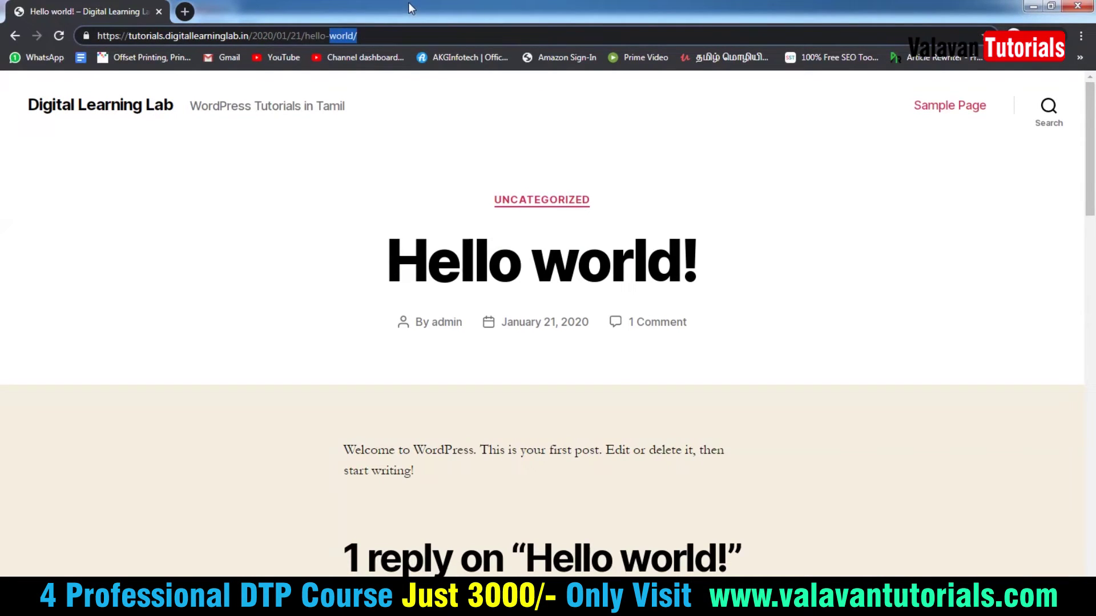
left_click(288, 176)
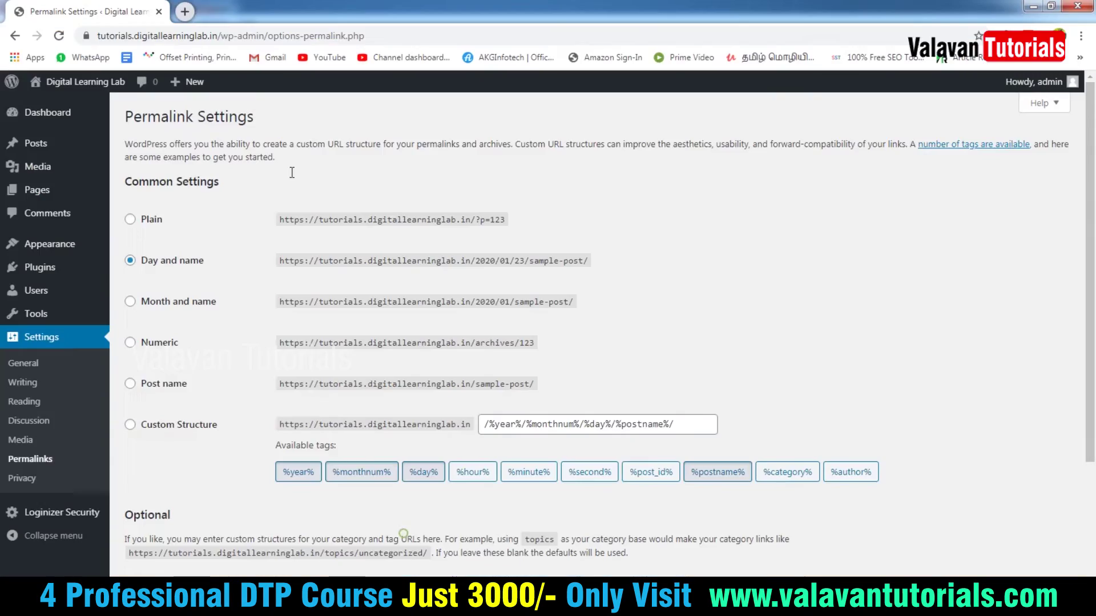
Search Google for "wordpress tutorial" in a new browser tab
left_click(188, 12)
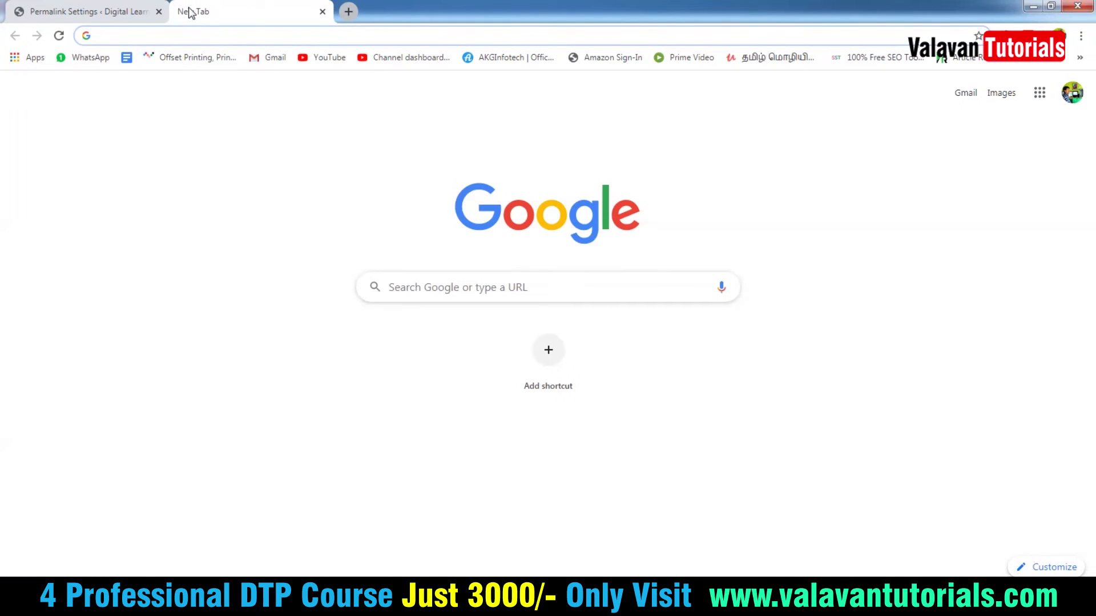
type("wordpres")
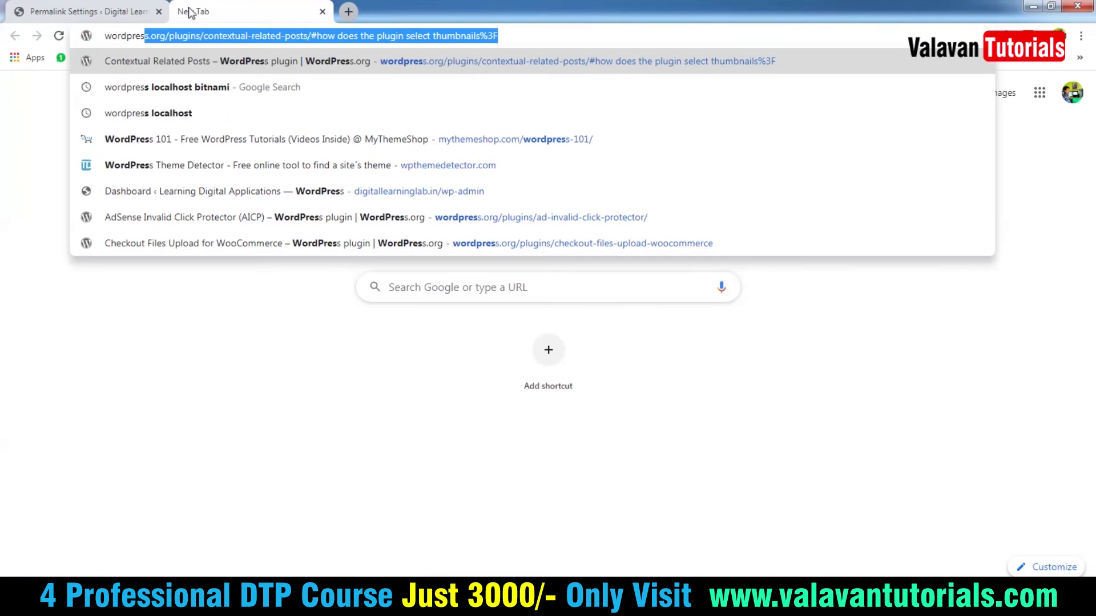
type("s tut")
key("BackSpace")
key("BackSpace")
key("BackSpace")
key("BackSpace")
key("BackSpace")
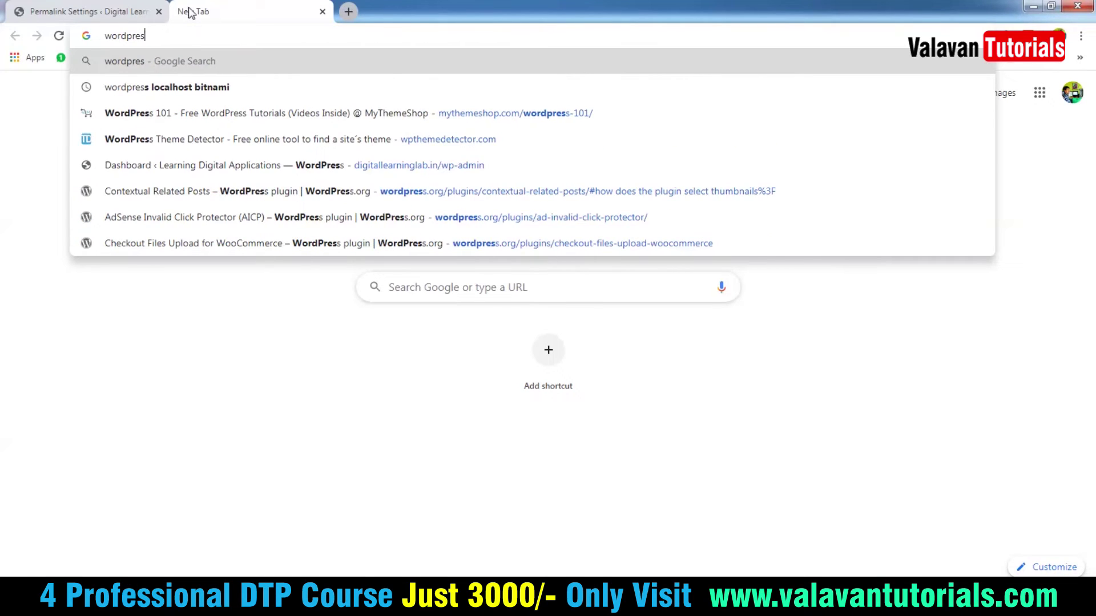
type("s tut")
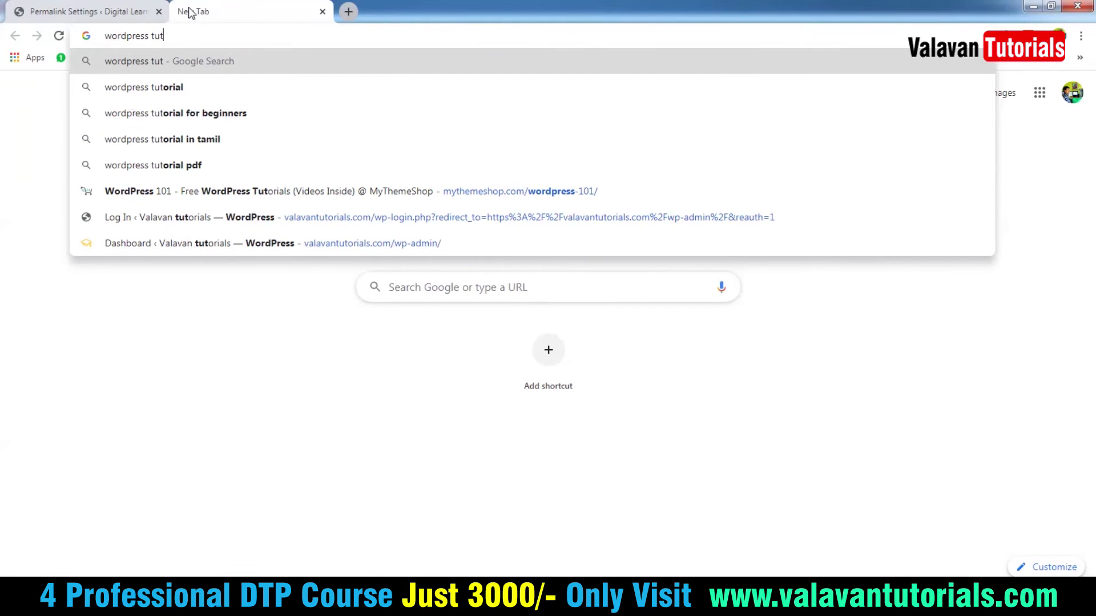
key("Down")
key("Return")
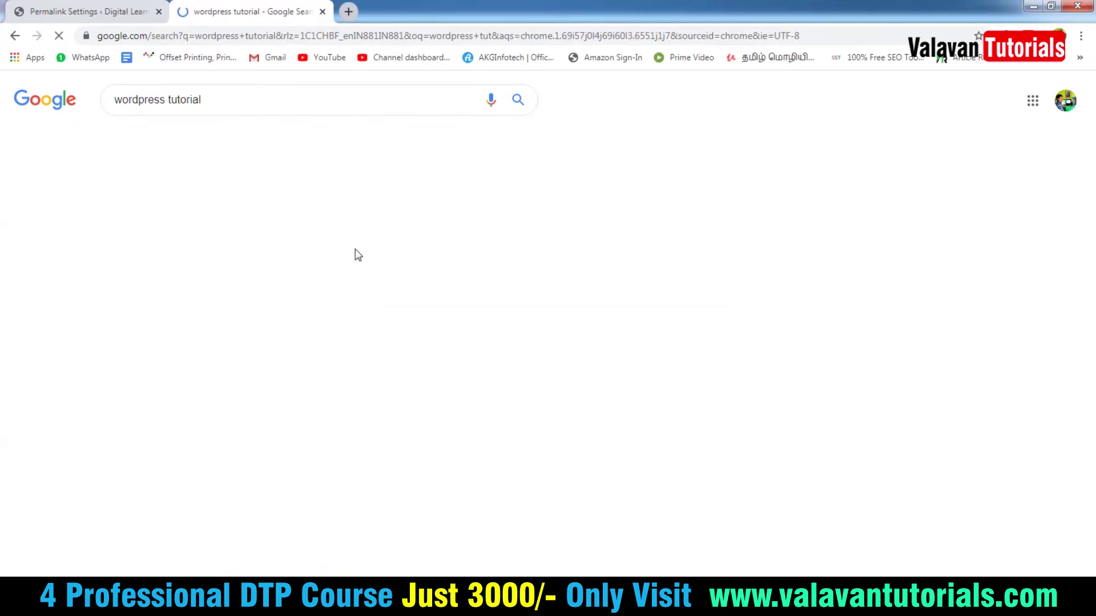
Look through the search results, open Tutorialspoint's WordPress Tutorial page, and examine the path in its URL
scroll(476, 371, "down", 3)
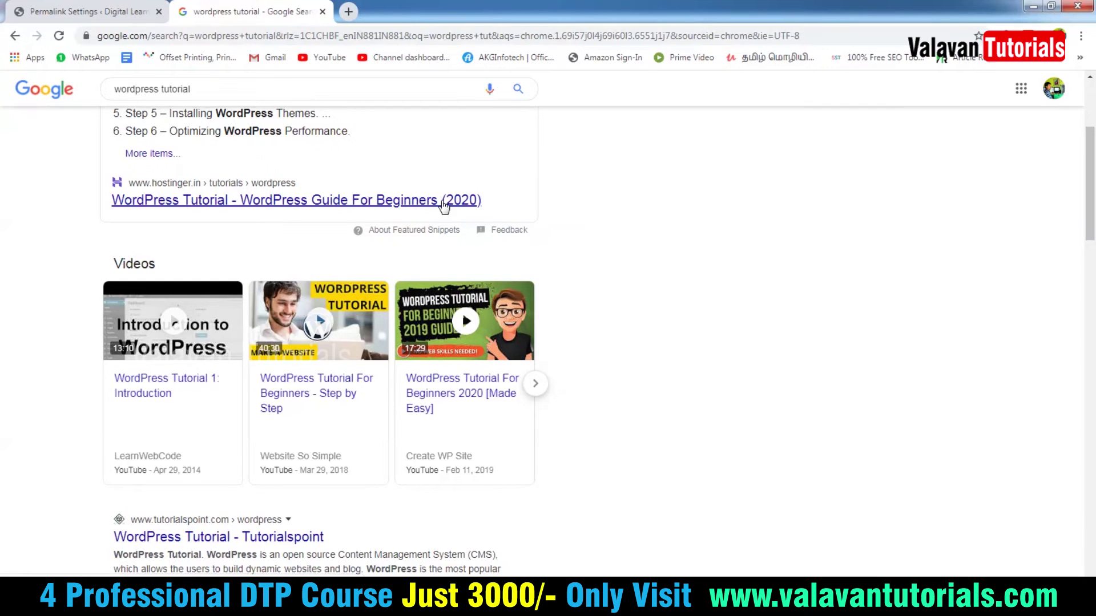
scroll(531, 300, "up", 2)
scroll(542, 349, "down", 3)
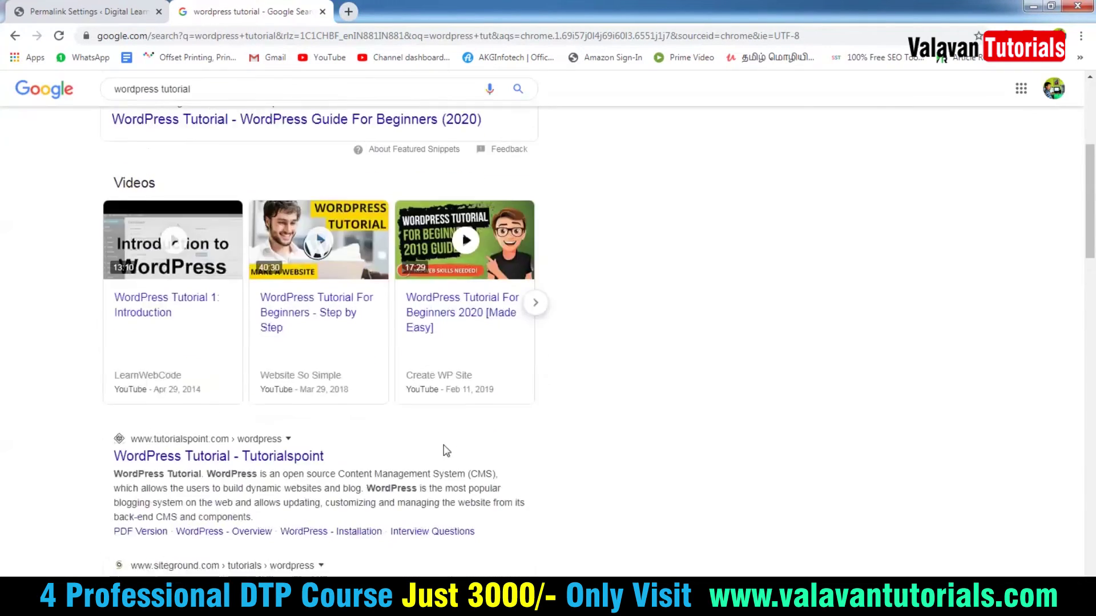
scroll(446, 451, "down", 3)
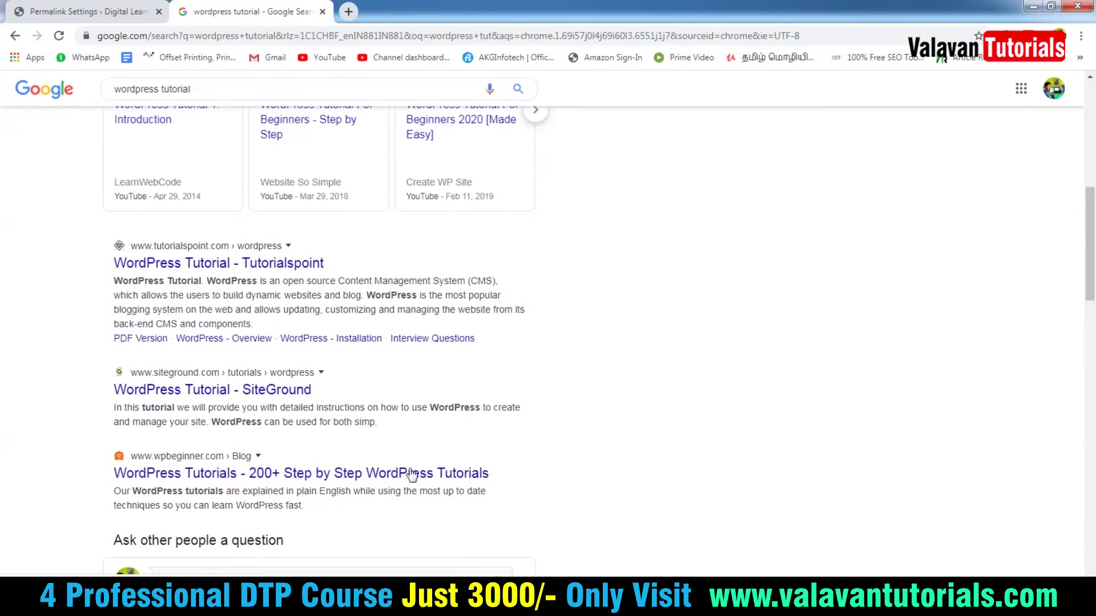
scroll(280, 279, "down", 1)
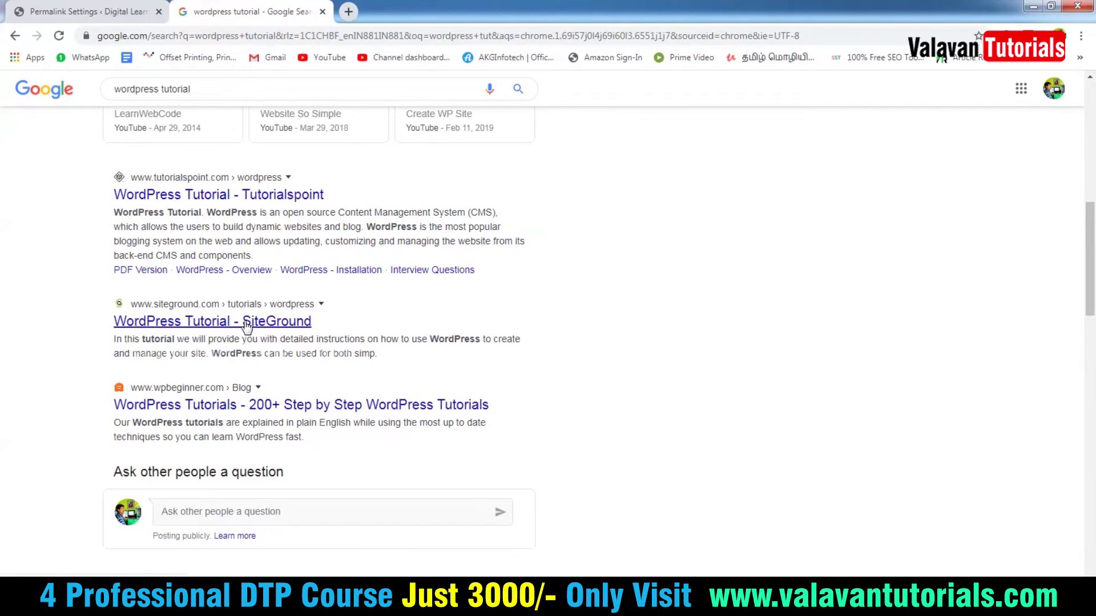
left_click(245, 199)
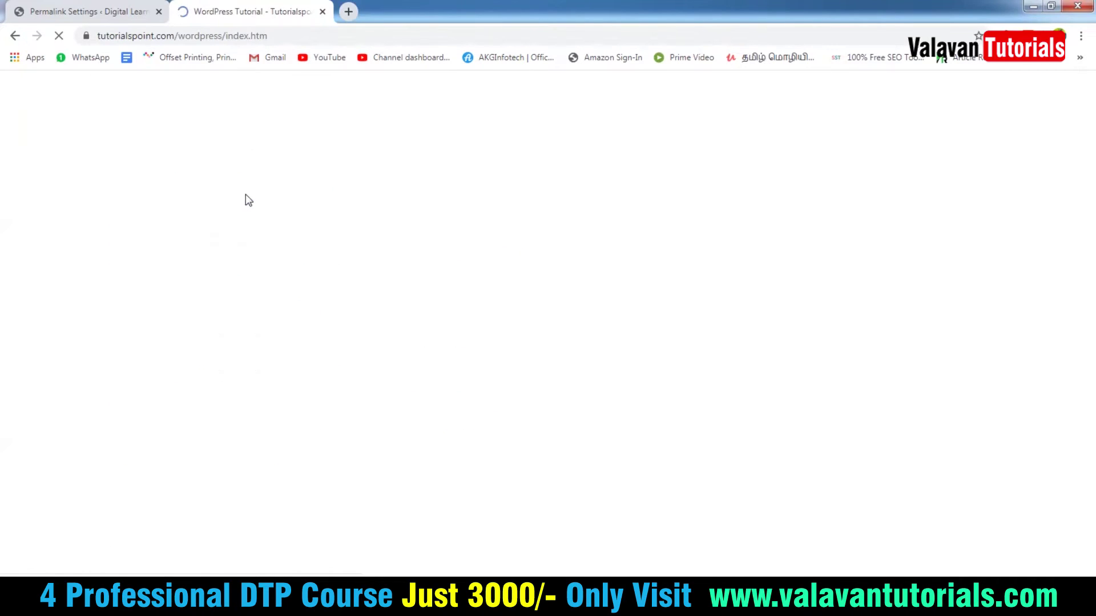
left_click_drag(182, 36, 324, 35)
left_click(261, 37)
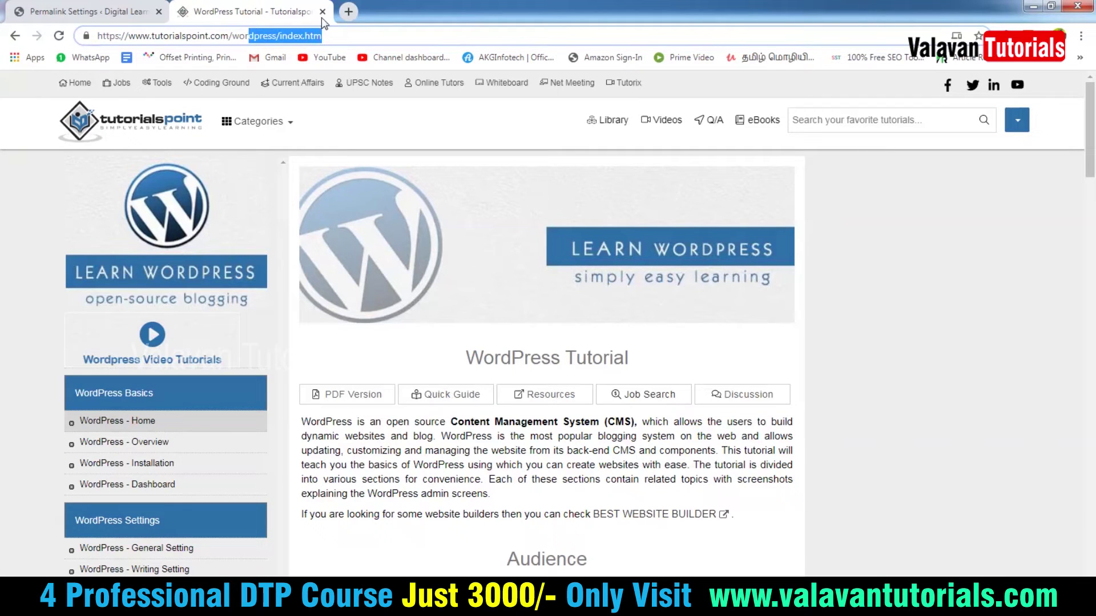
Return to the permalink settings, select the Post name structure, and save the changes
left_click(15, 35)
left_click(147, 7)
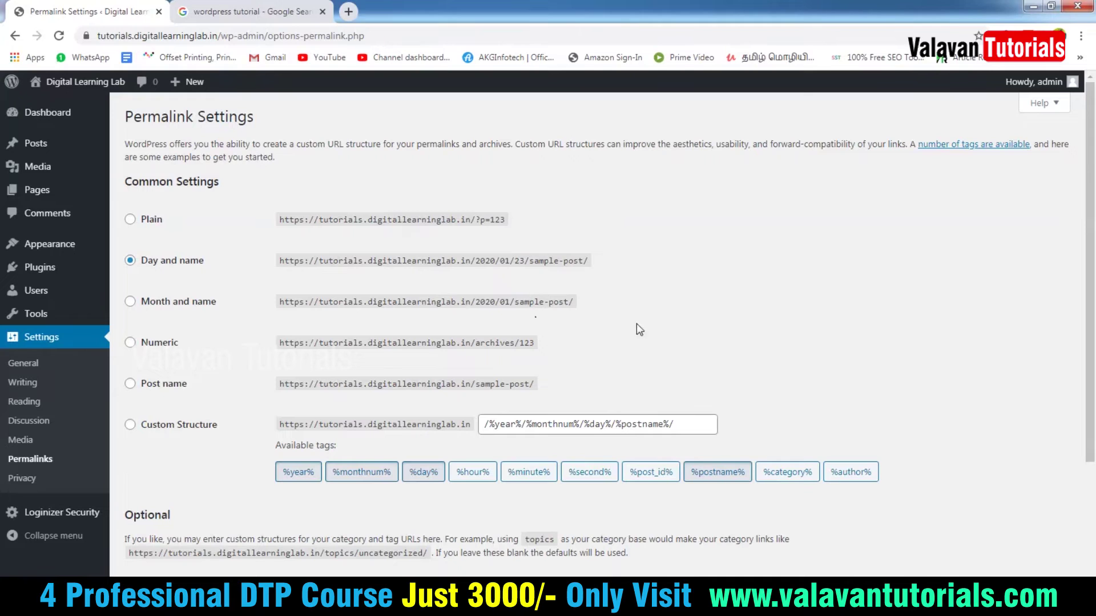
left_click(131, 384)
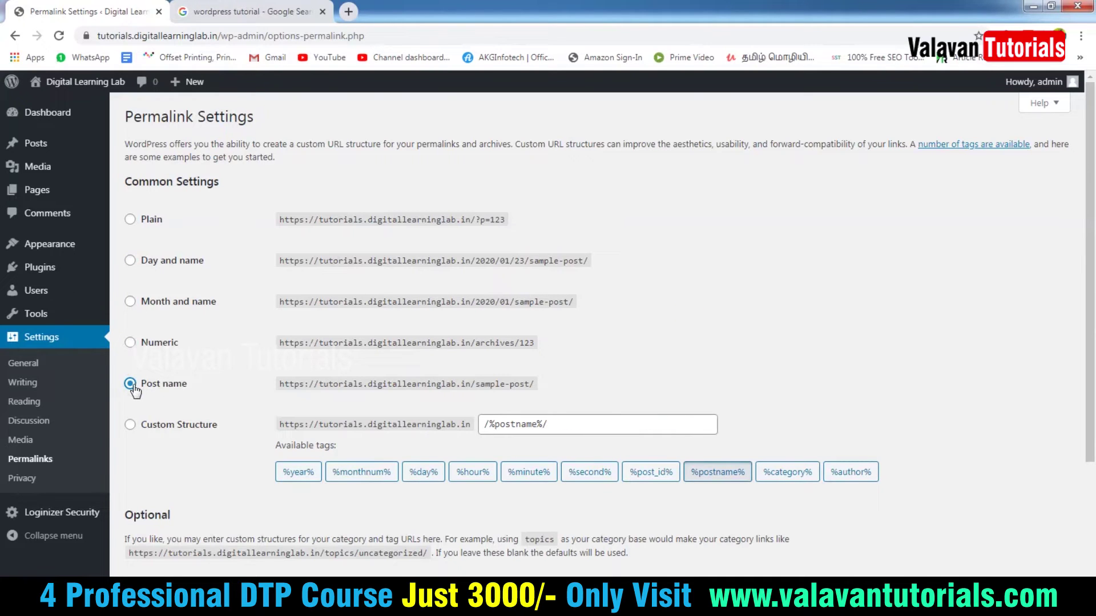
scroll(320, 508, "down", 3)
left_click(136, 518)
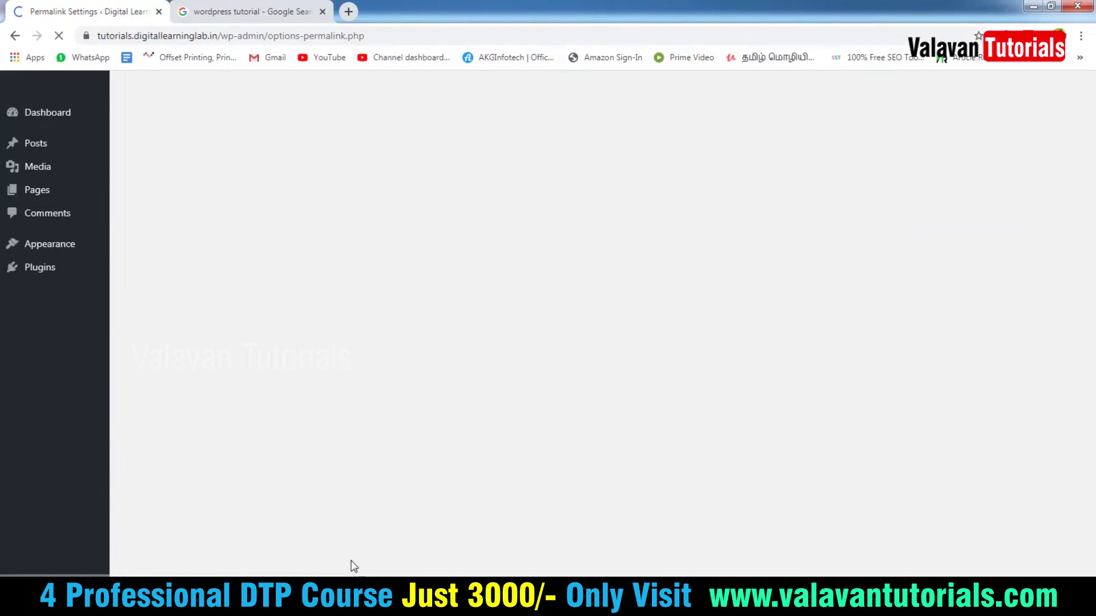
Switch to the incognito window and reload the "Hello world!" post at its dated URL
left_click(581, 513)
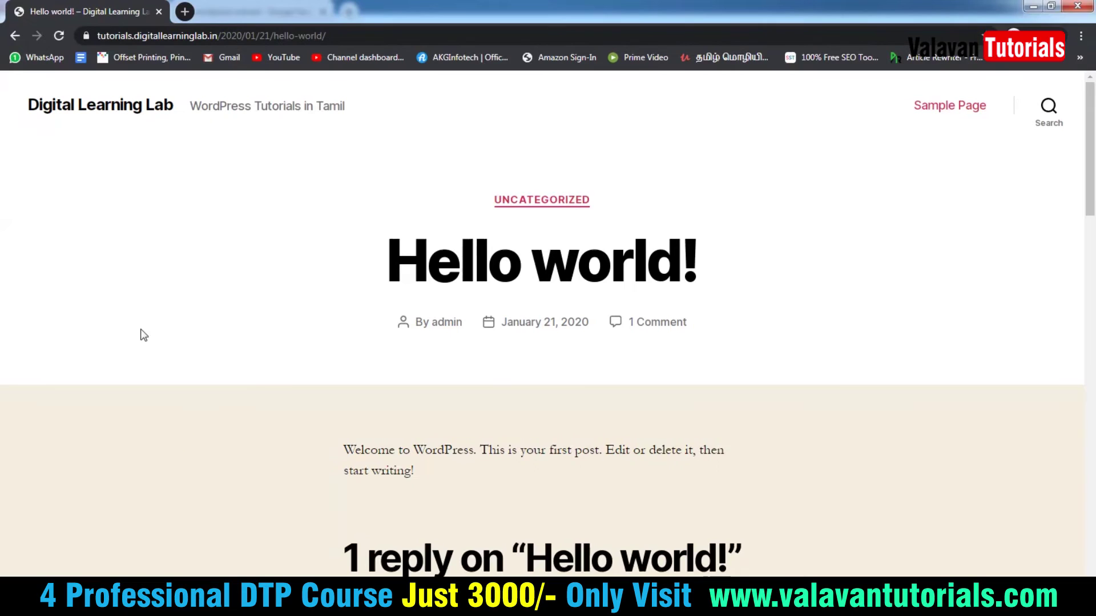
left_click(61, 32)
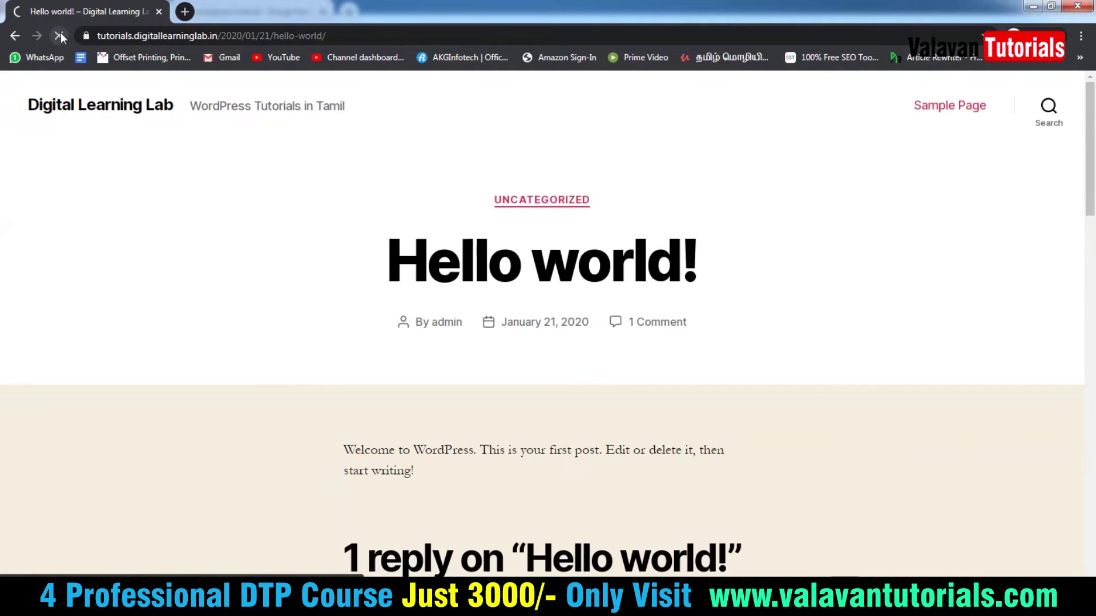
scroll(570, 352, "down", 2)
scroll(571, 352, "up", 2)
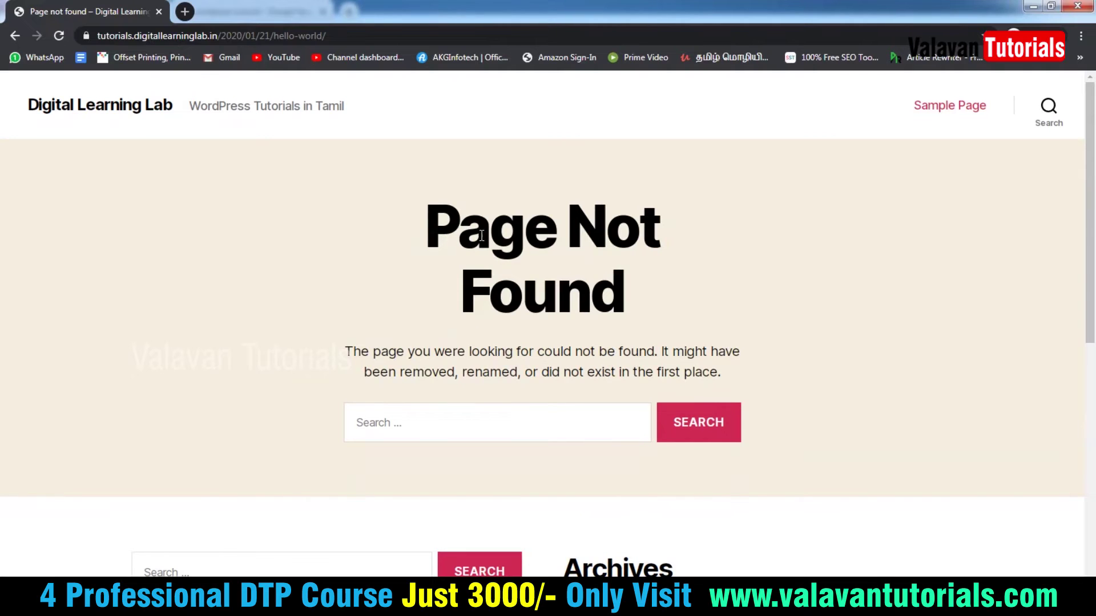
Load the site's home page at tutorials.digitallearninglab.in, open the "Hello world!" post, and examine the path in its URL
left_click_drag(224, 36, 433, 46)
key("BackSpace")
key("Return")
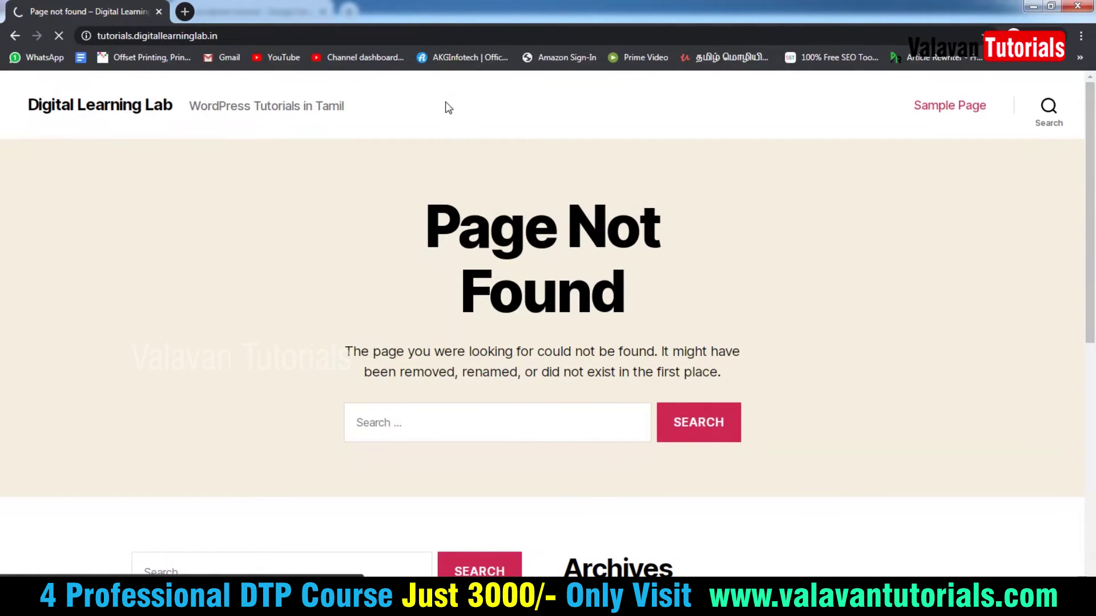
scroll(542, 309, "down", 1)
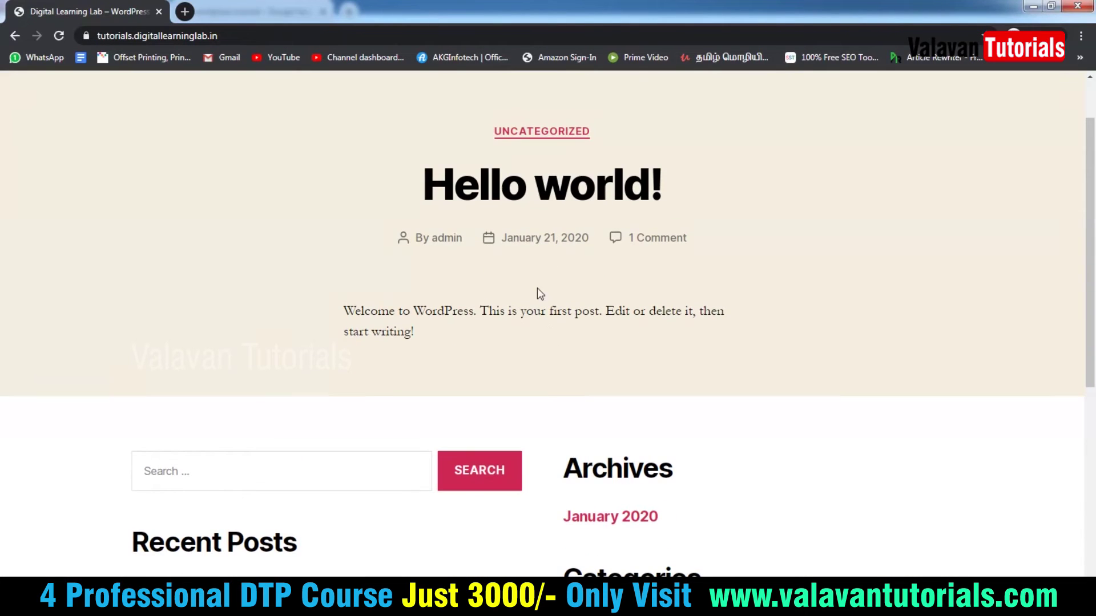
left_click(542, 203)
left_click_drag(320, 35, 256, 35)
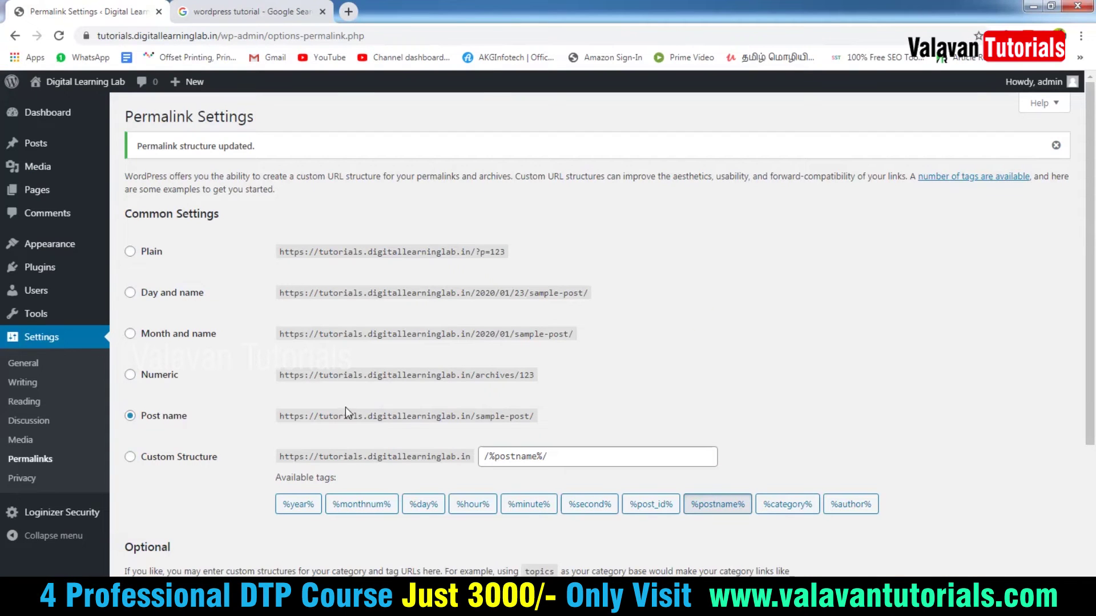
Open the Reading settings in the admin and load valavantutorials.com in the Google search tab
scroll(222, 435, "down", 1)
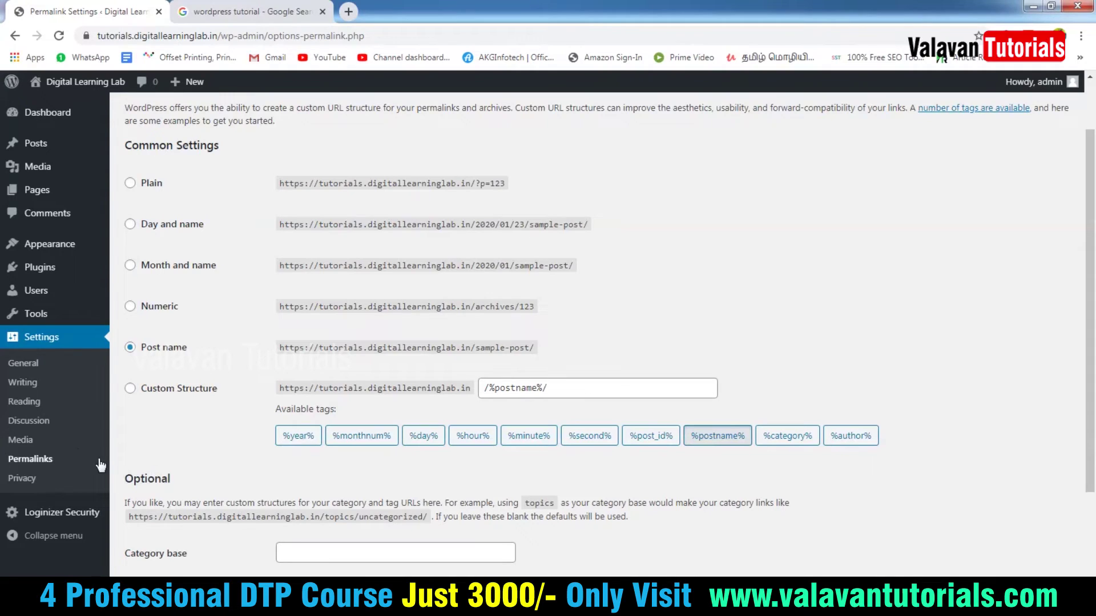
left_click(24, 401)
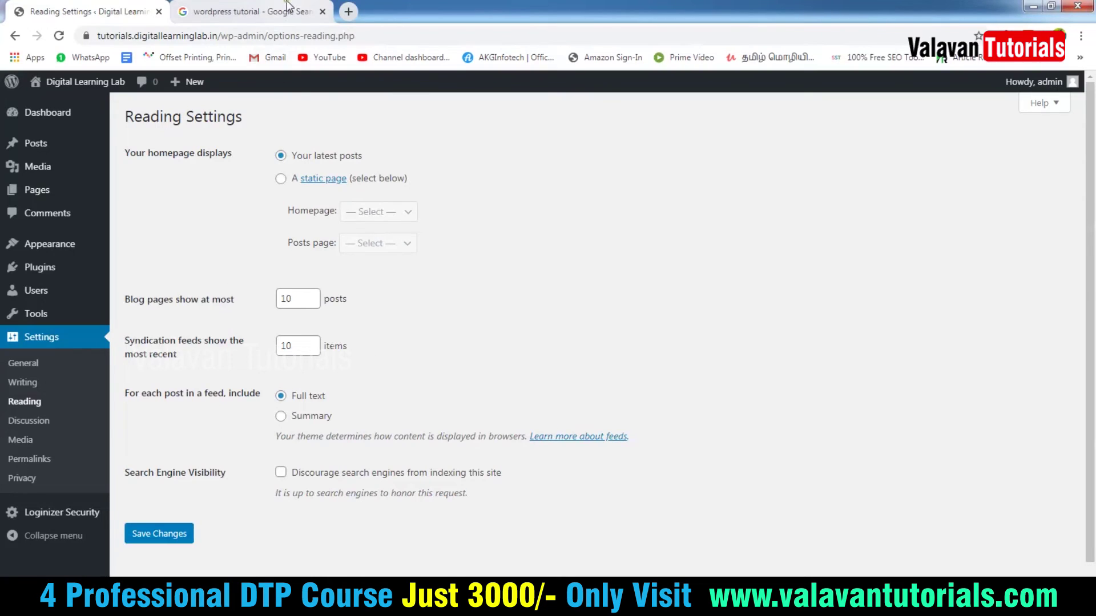
left_click(251, 12)
left_click(298, 37)
type("valava")
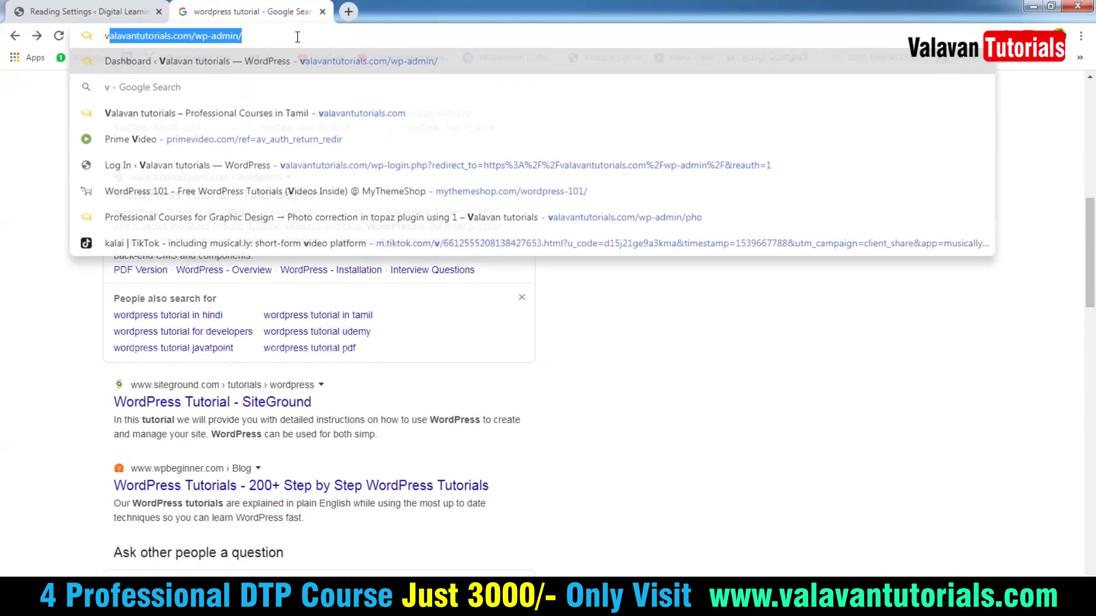
key("Down")
key("Down")
key("Down")
key("Return")
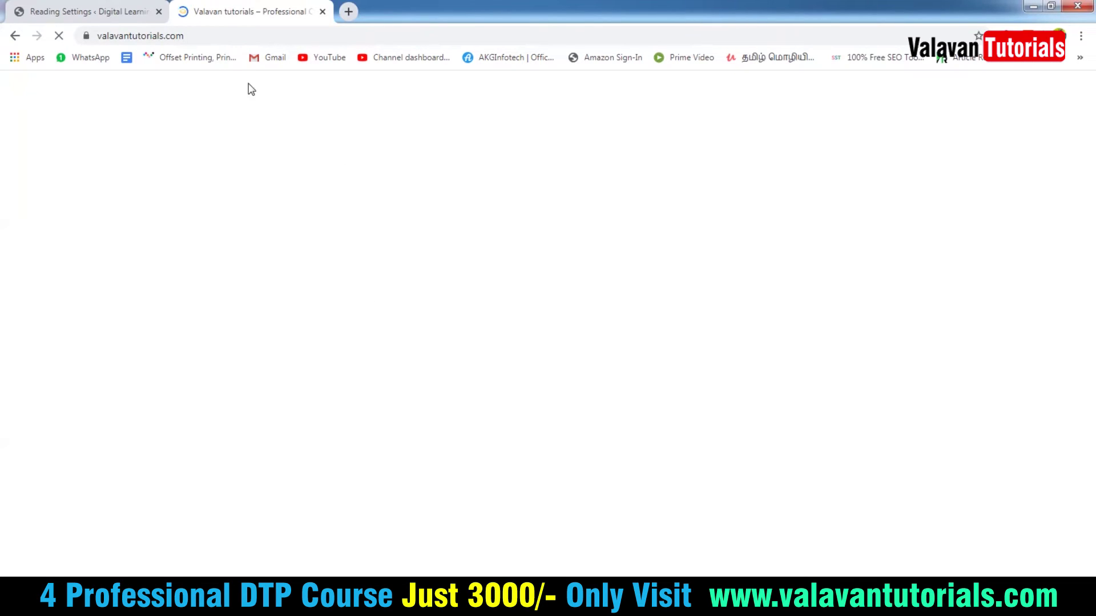
Load deepamdigital.com in a new browser tab and check both example sites as they load
left_click(105, 5)
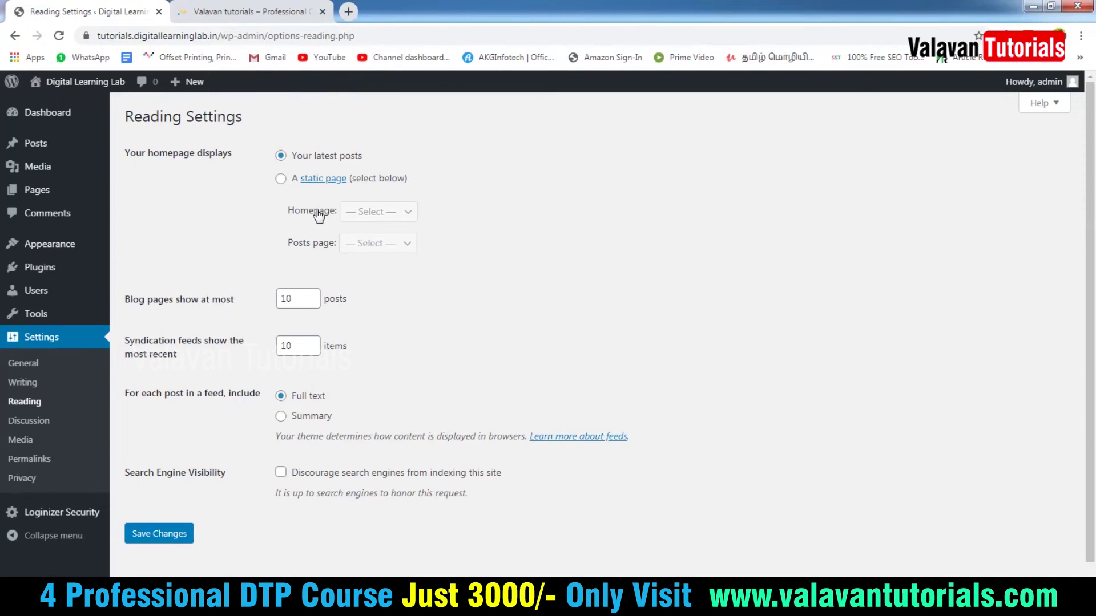
left_click(259, 12)
left_click(114, 10)
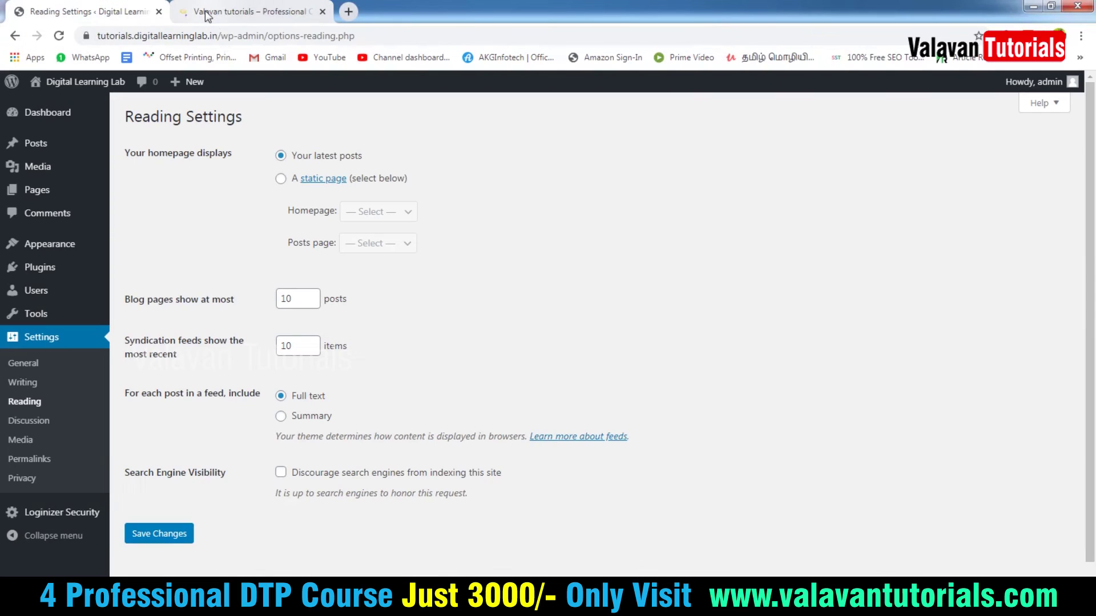
left_click(348, 12)
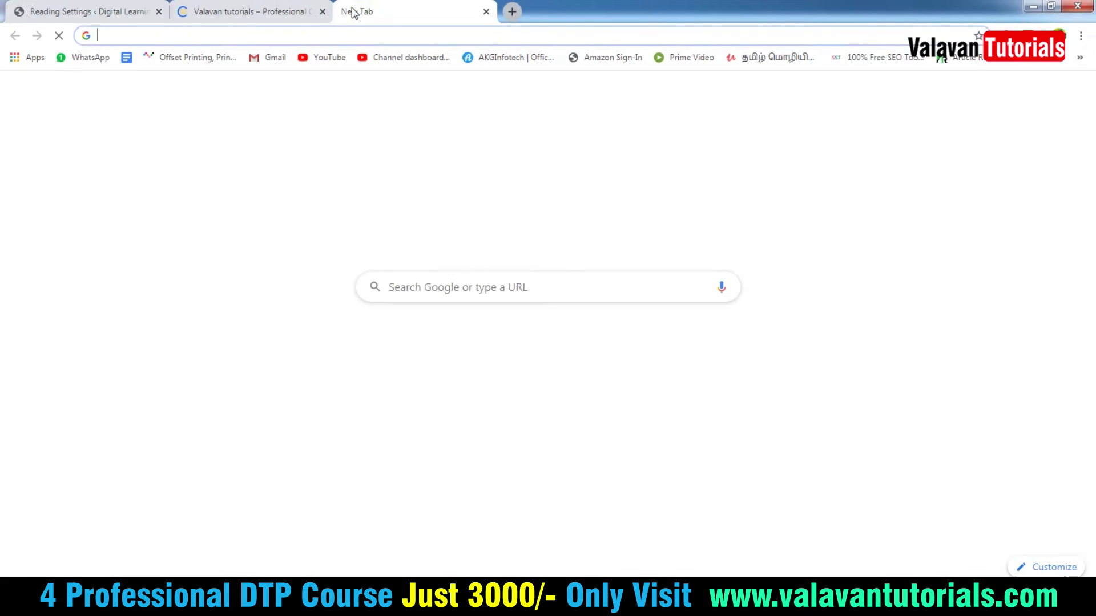
type("dee")
key("Return")
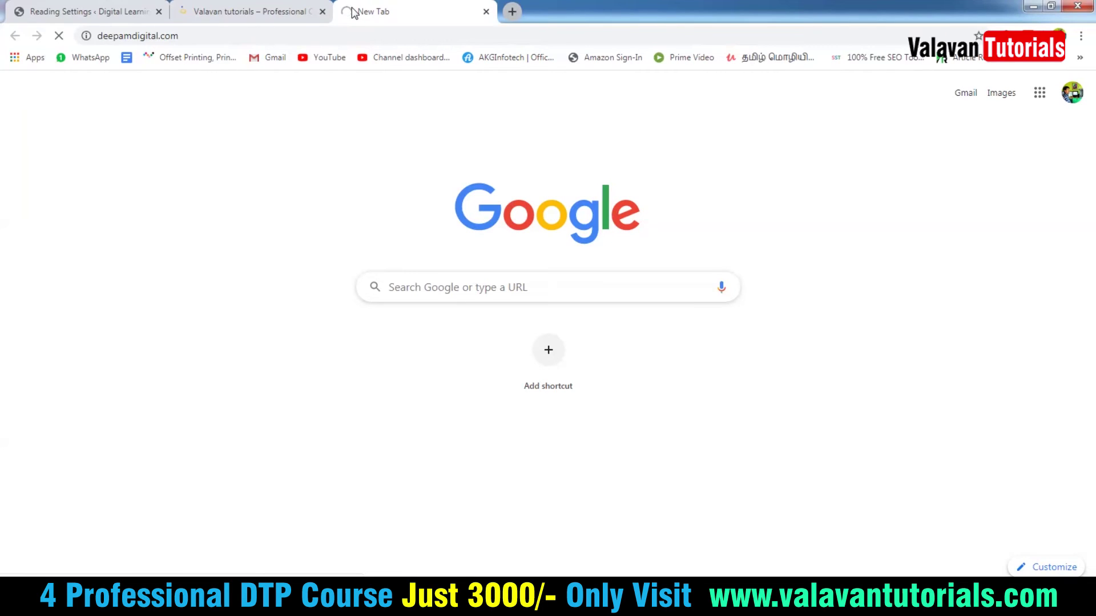
left_click(262, 8)
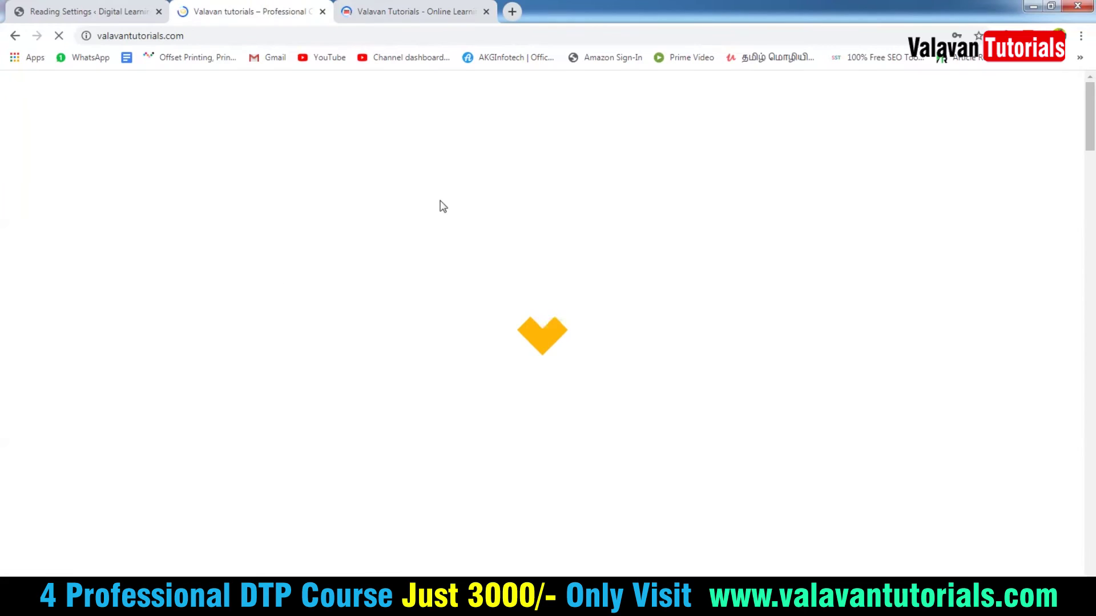
left_click(420, 9)
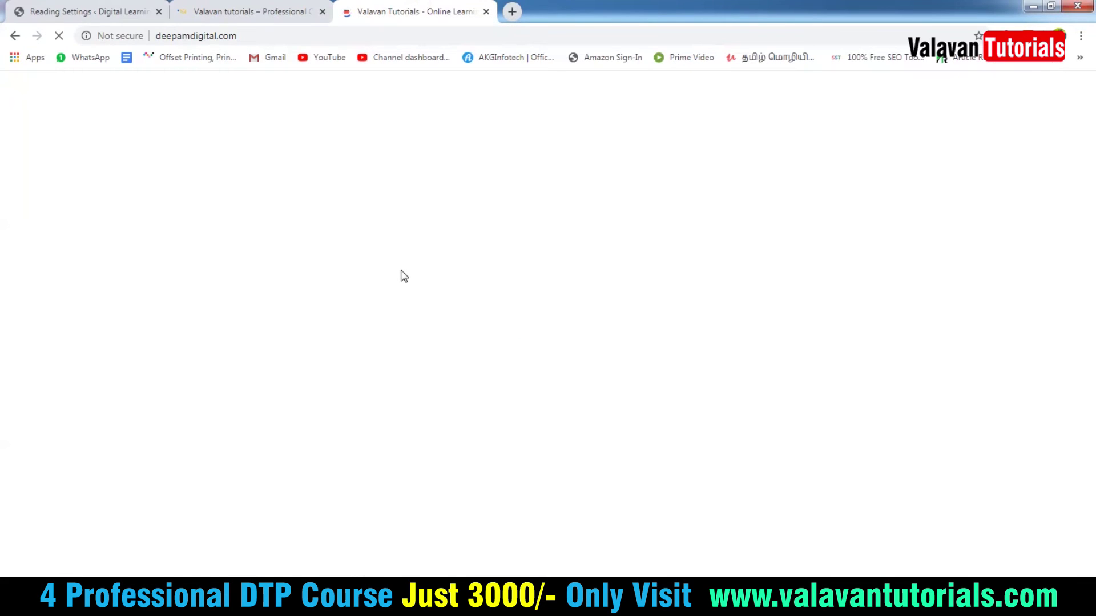
Return to the Reading settings and look over the homepage display options
left_click(102, 8)
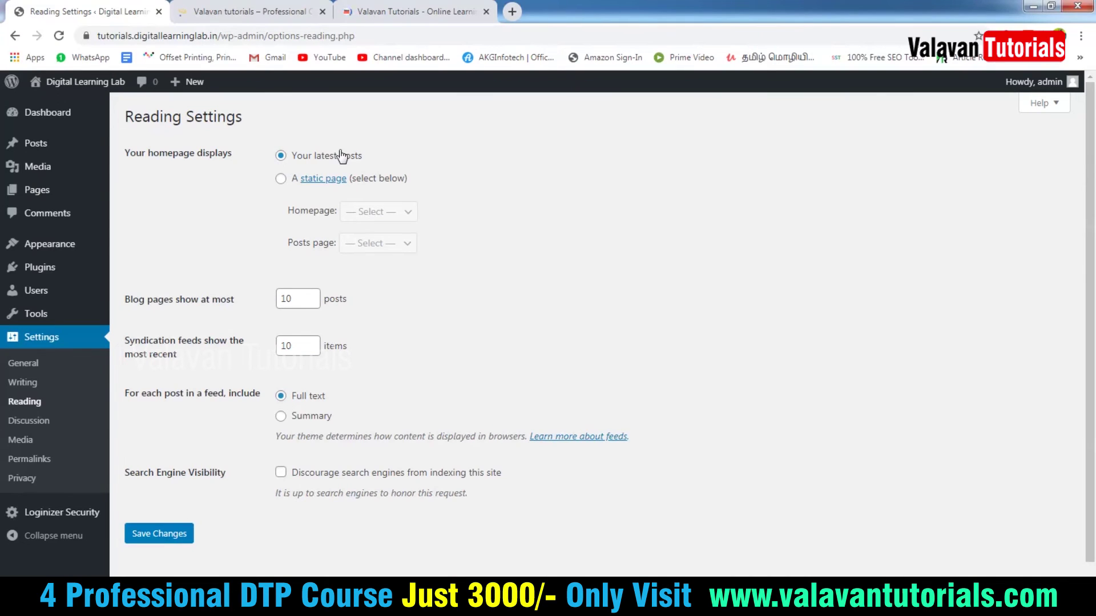
scroll(497, 435, "down", 1)
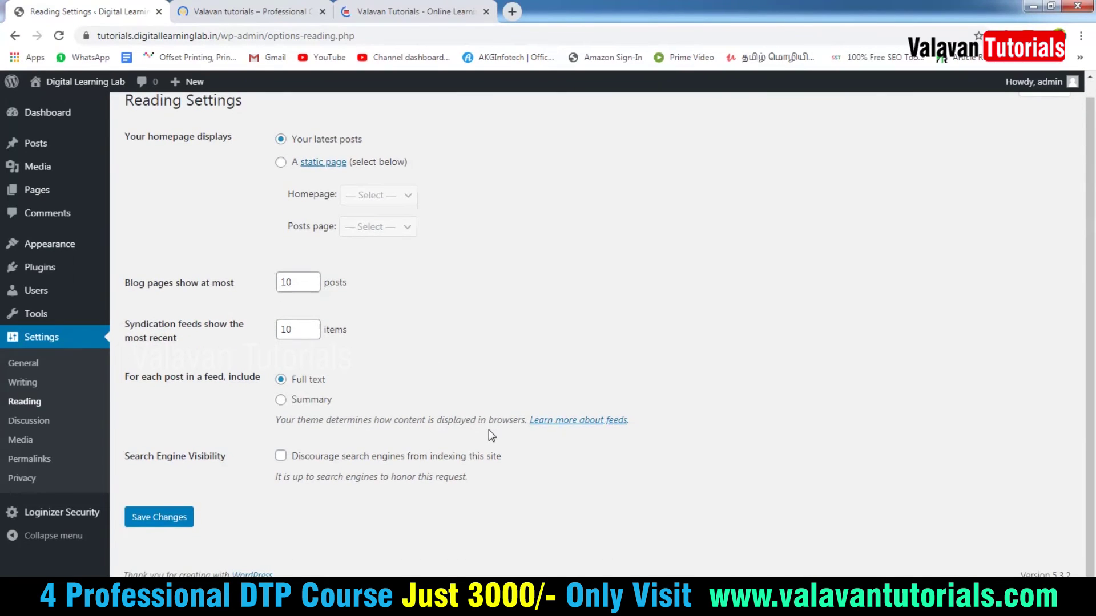
scroll(488, 436, "up", 1)
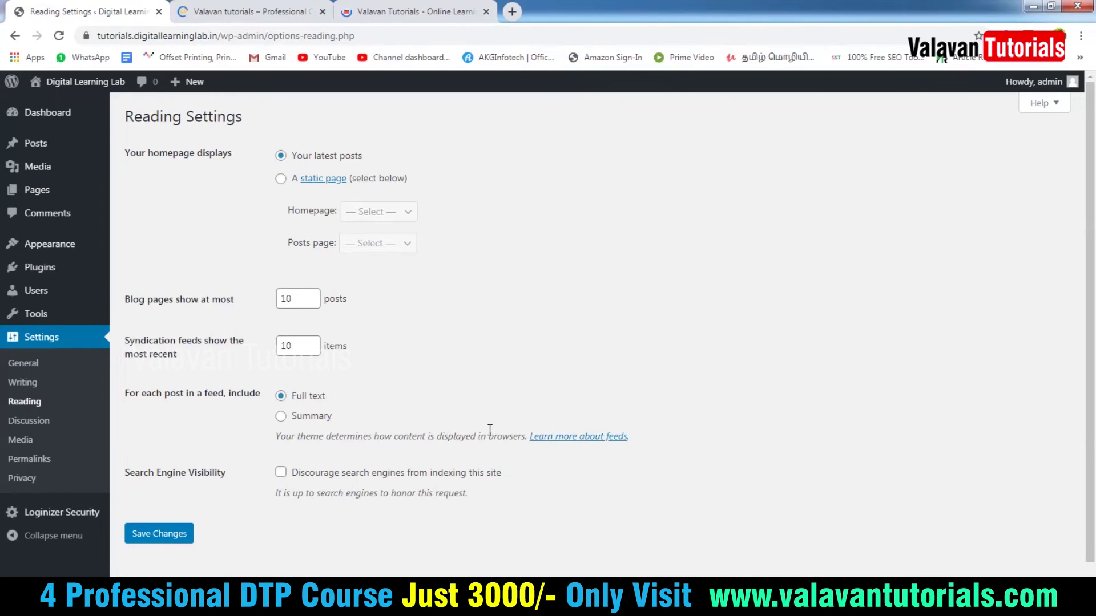
Examine how deepamdigital.com's home page lists its latest posts, down to the footer
left_click(286, 12)
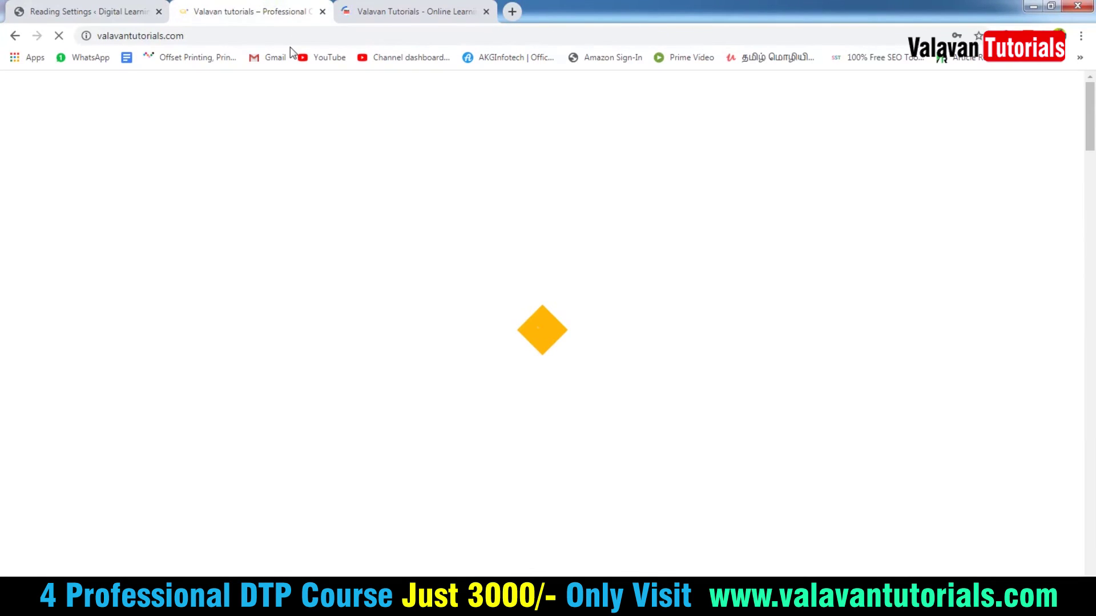
left_click(391, 12)
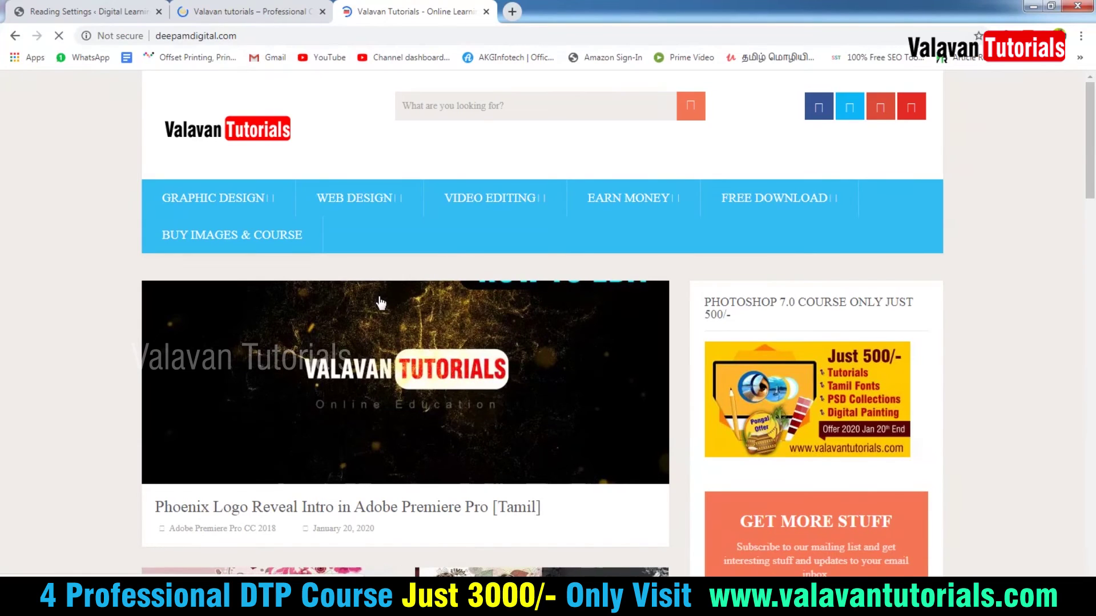
scroll(346, 334, "down", 3)
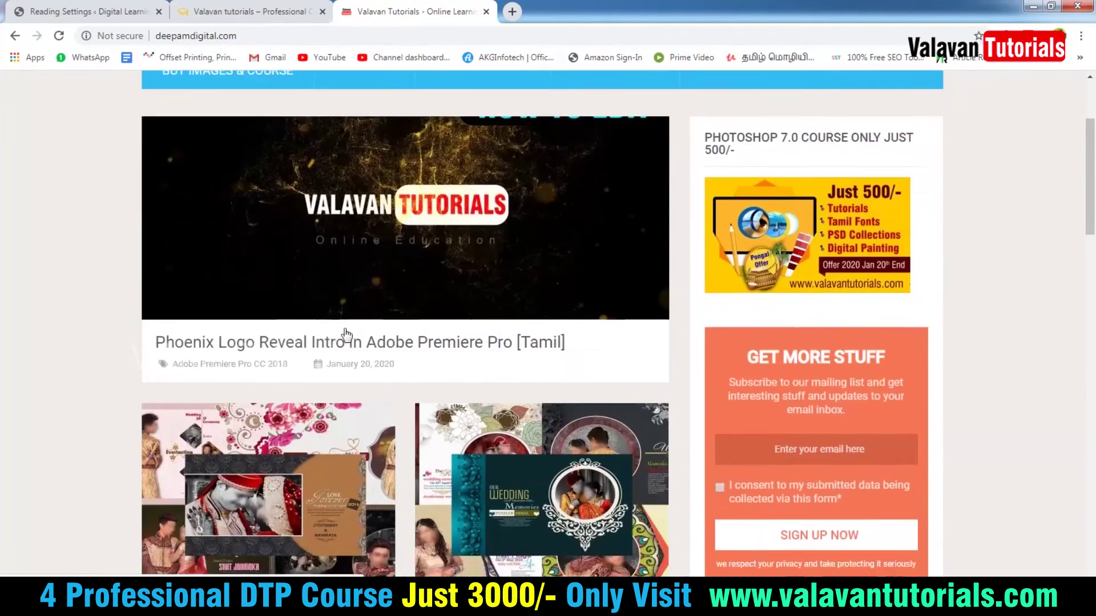
scroll(346, 334, "down", 15)
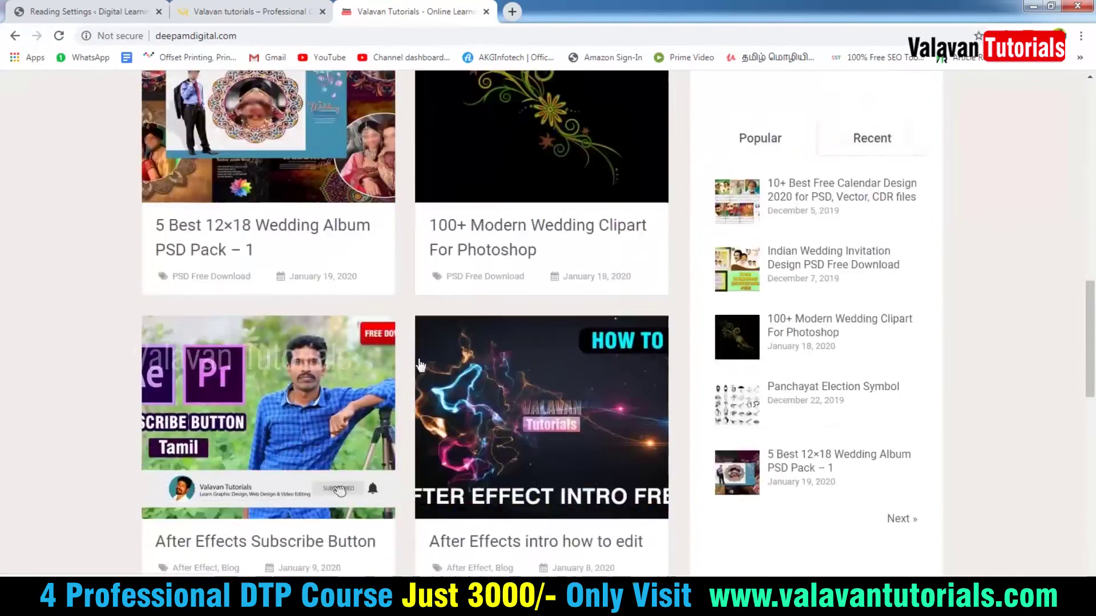
scroll(419, 364, "down", 10)
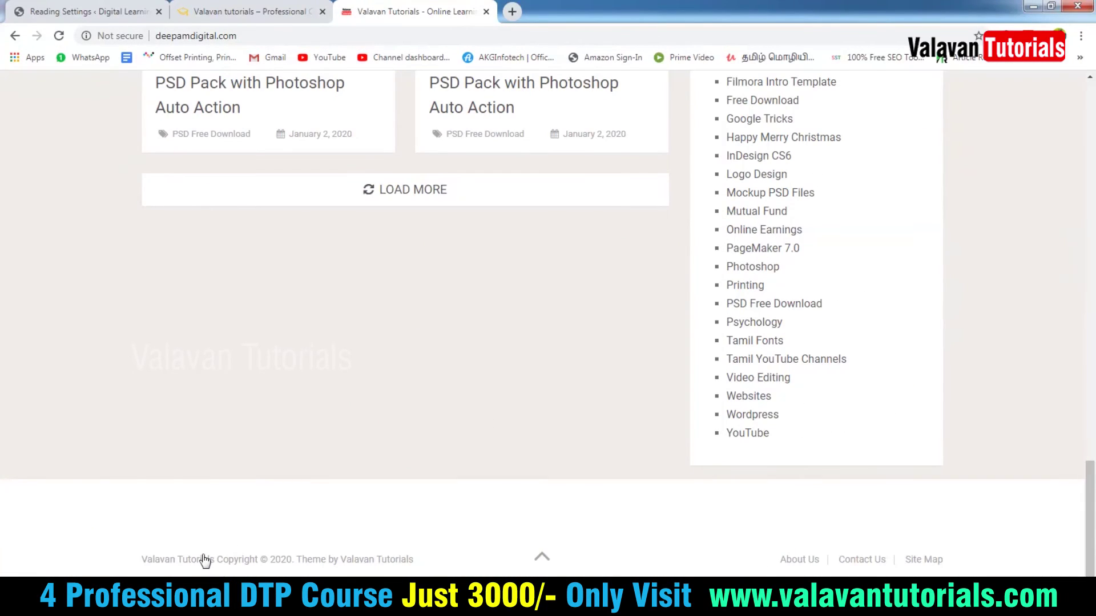
scroll(577, 521, "up", 8)
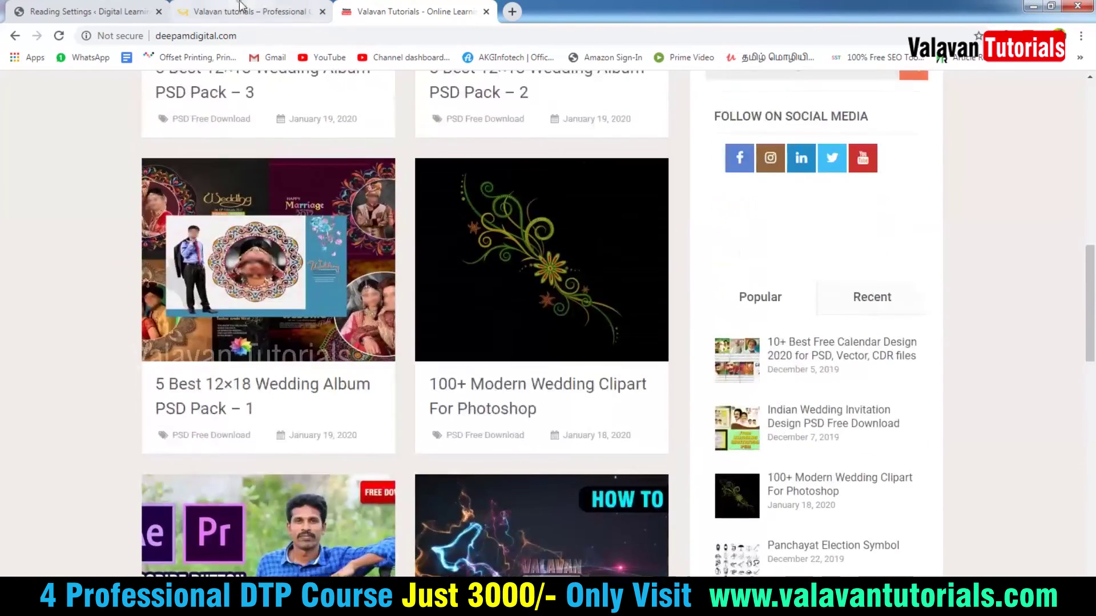
Examine valavantutorials.com's home page as a static page example down to the newsletter section, and return to the Reading settings
left_click(240, 7)
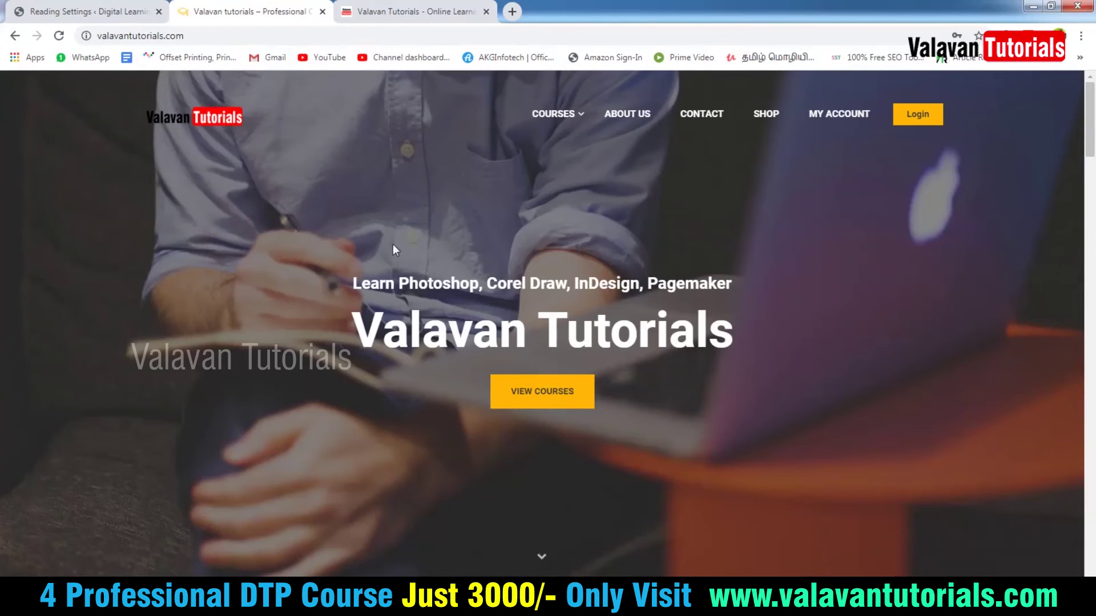
scroll(772, 406, "down", 8)
scroll(556, 322, "down", 12)
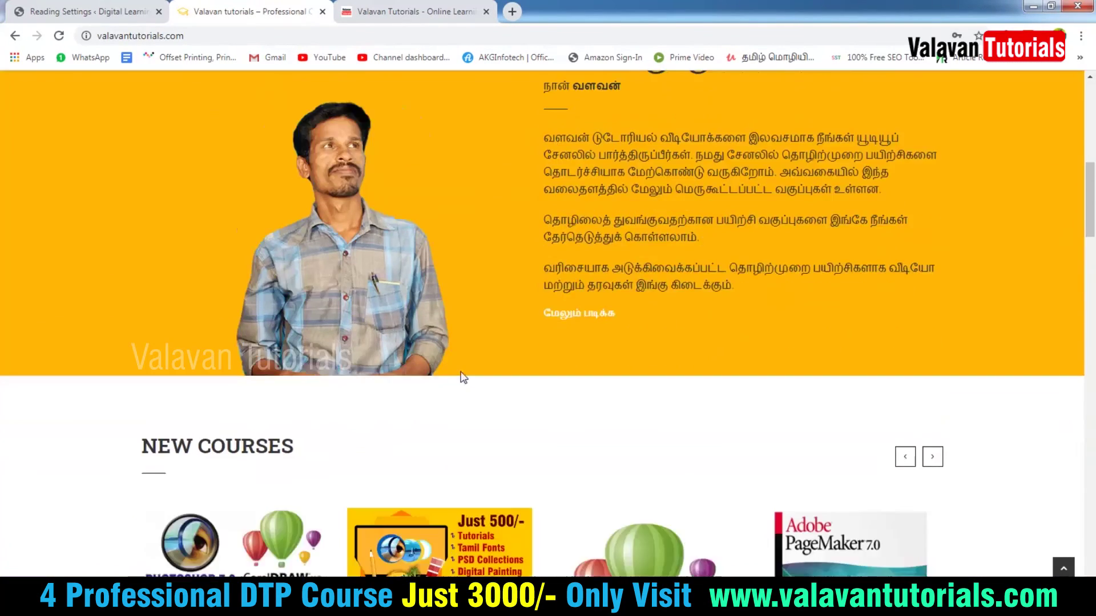
scroll(434, 444, "down", 15)
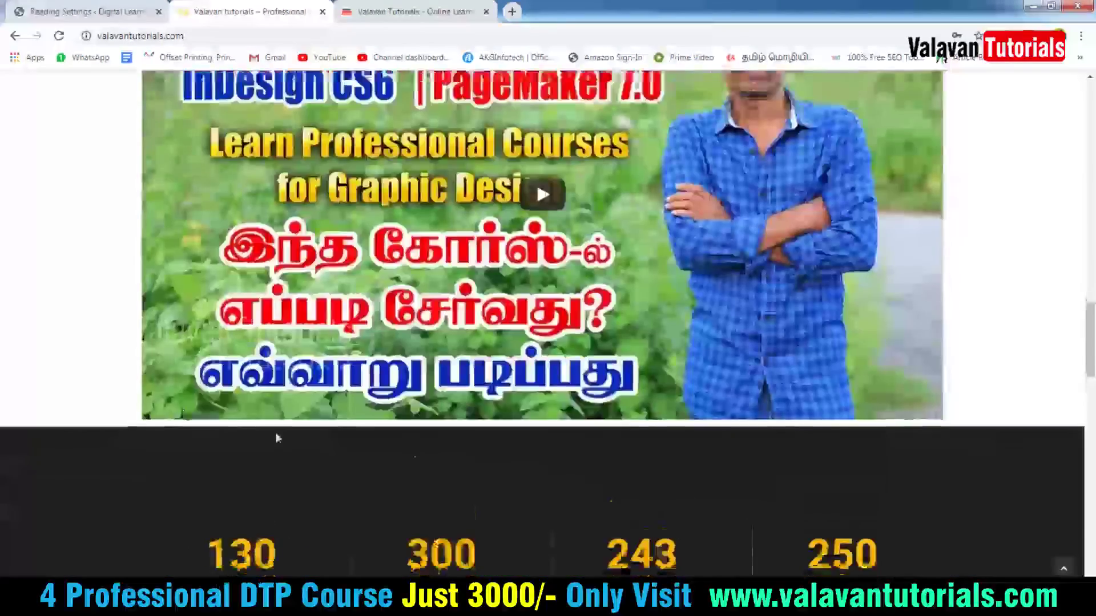
scroll(447, 446, "down", 5)
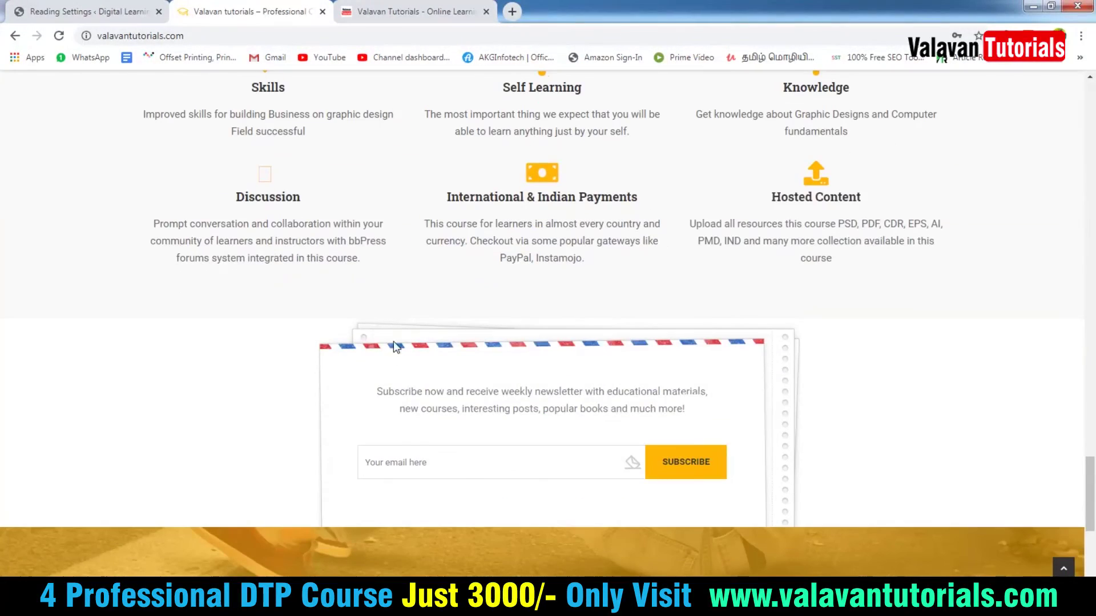
scroll(320, 257, "up", 2)
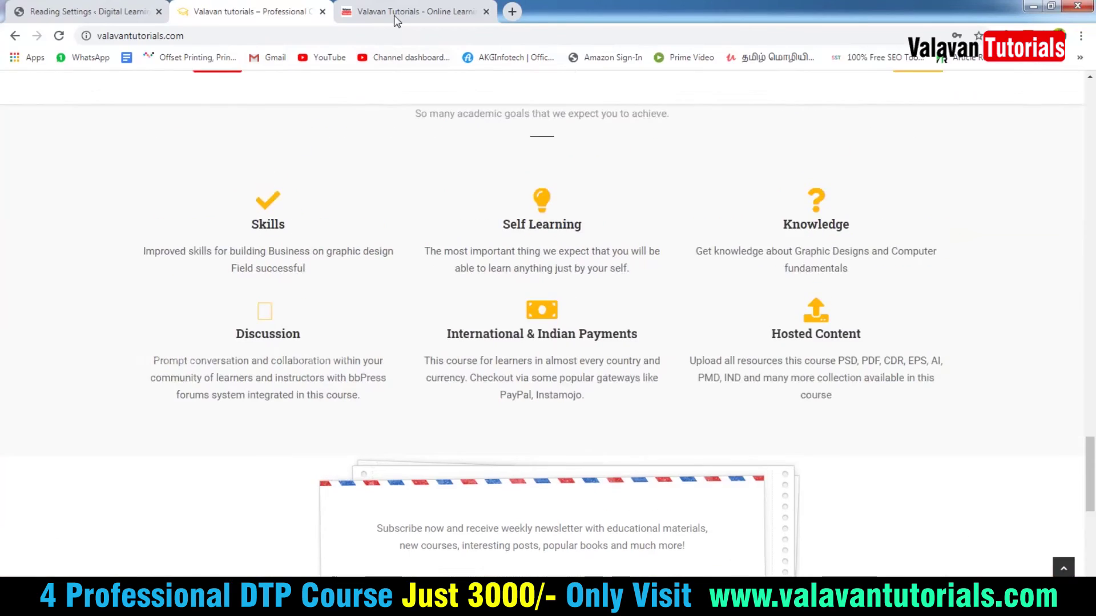
left_click(394, 10)
left_click(110, 5)
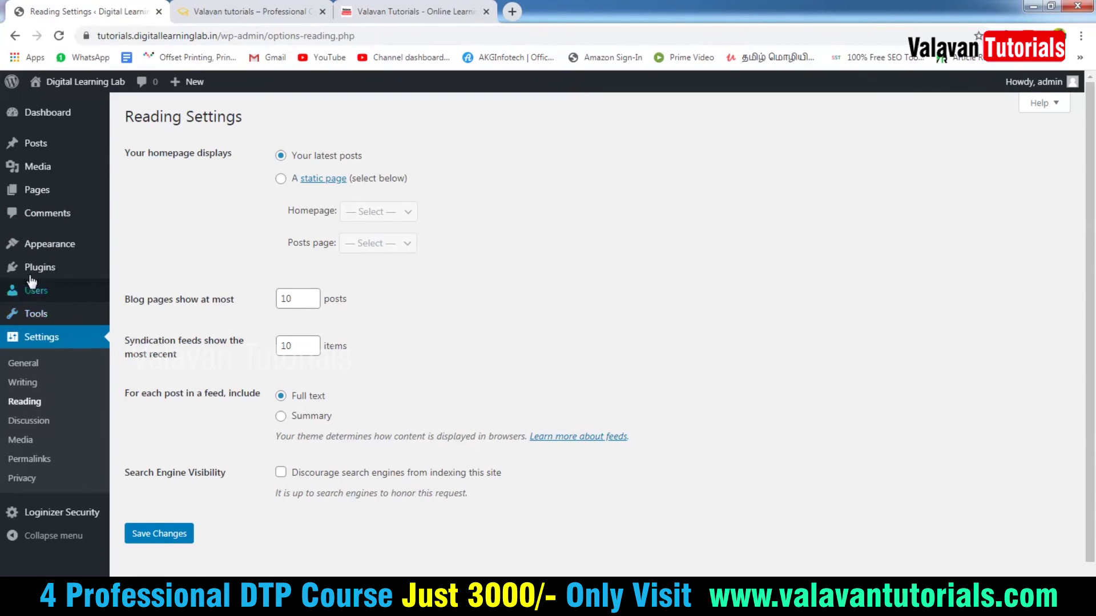
mouse_move(49, 252)
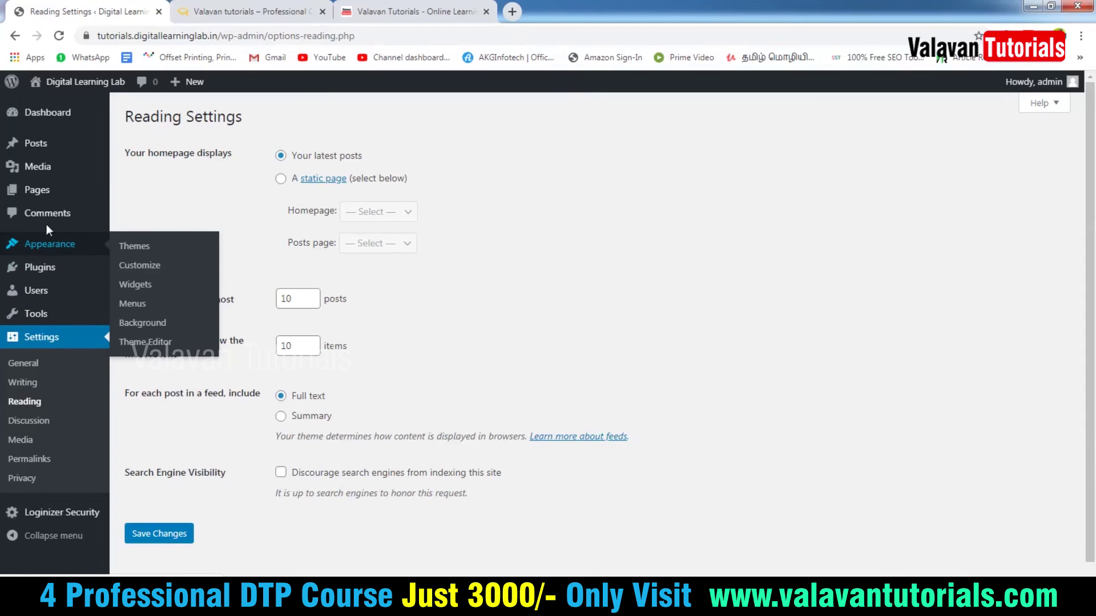